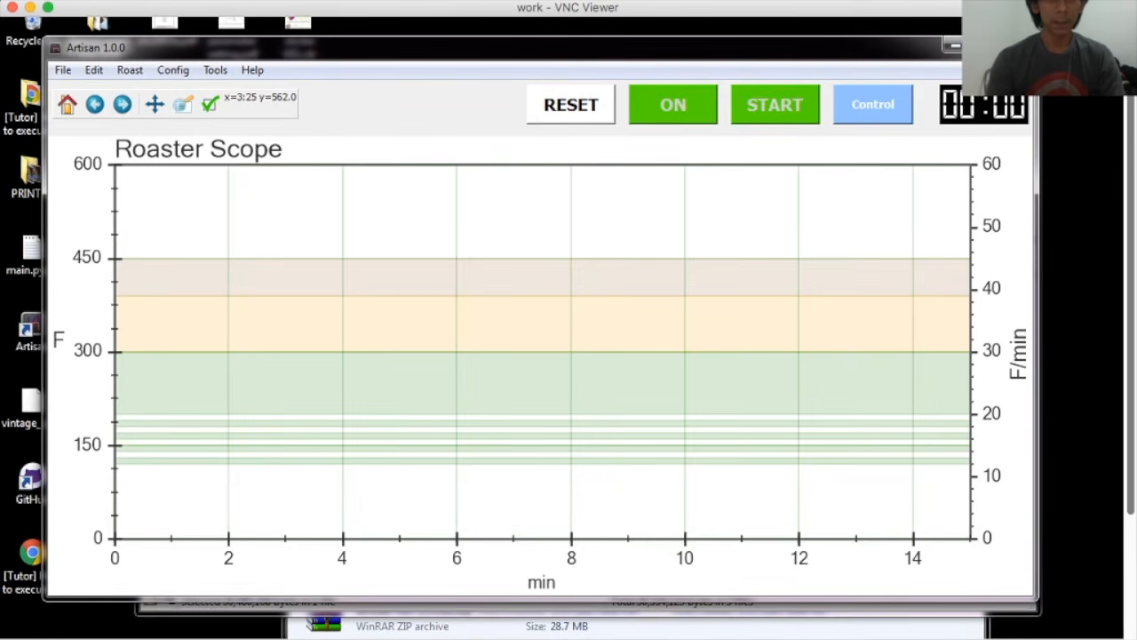
left_click(172, 69)
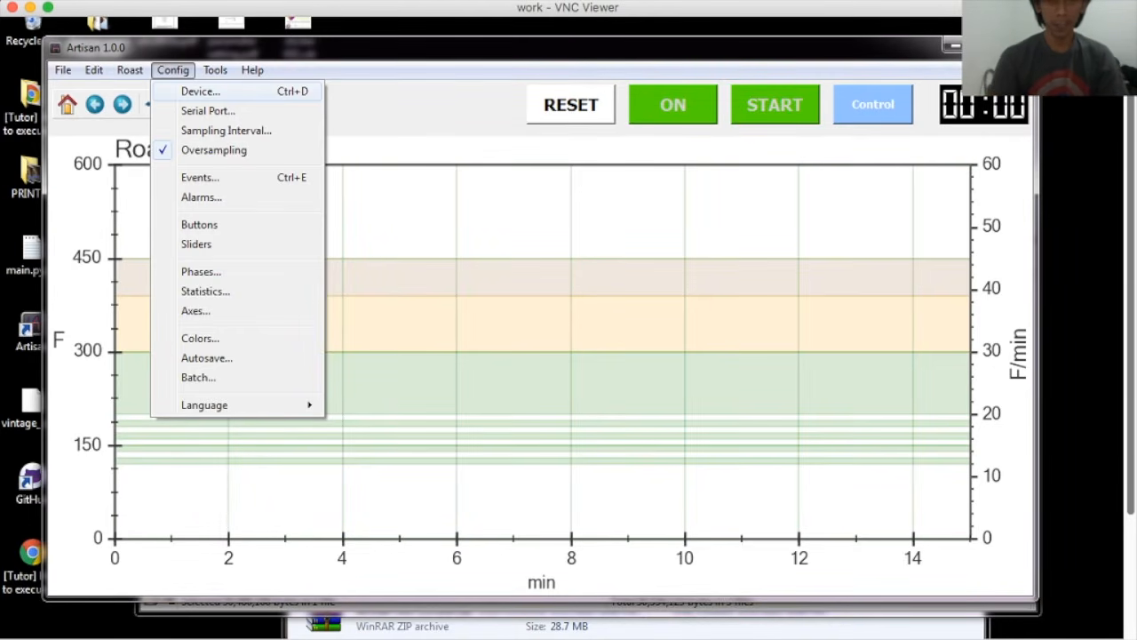
key("Return")
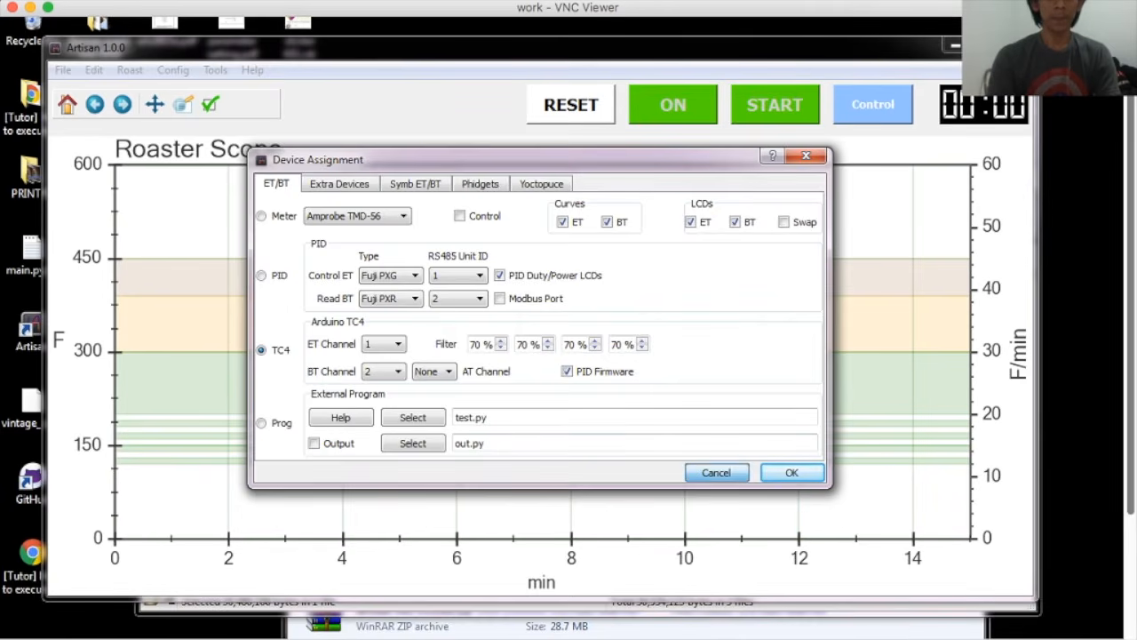
left_click(716, 471)
Change the interface language to Indonesia and acknowledge the restart notice.
left_click(172, 69)
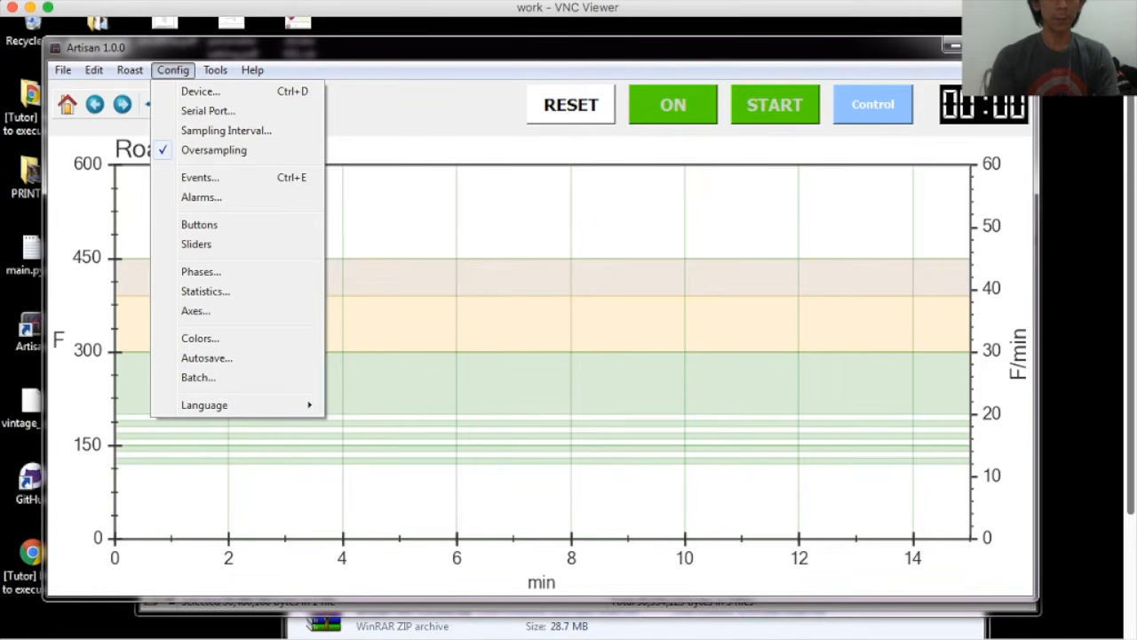
mouse_move(231, 405)
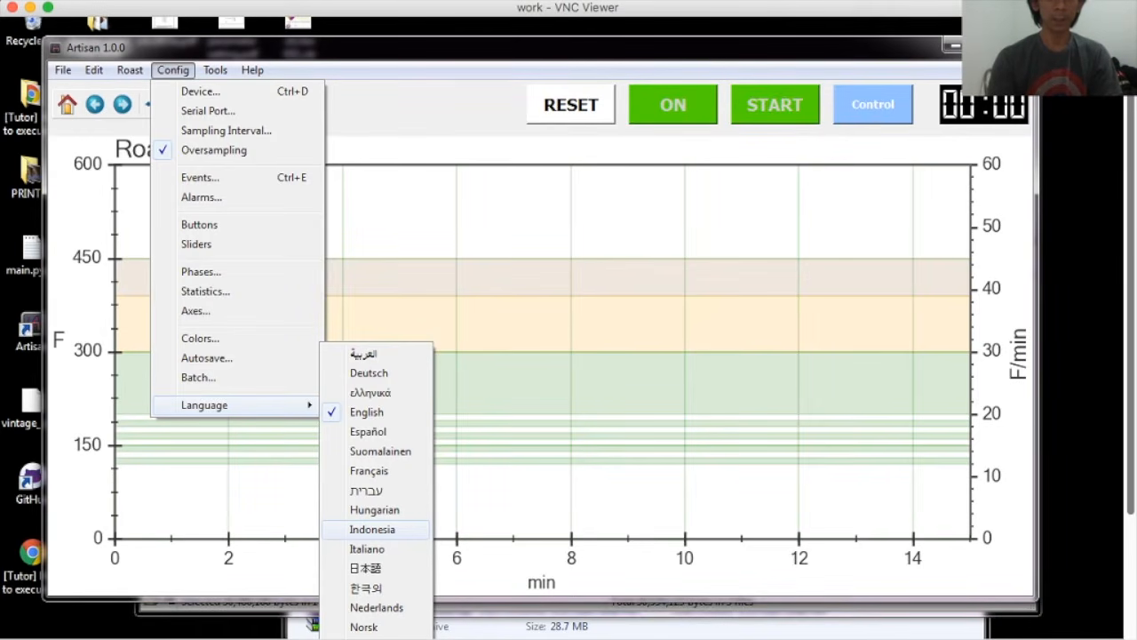
left_click(372, 529)
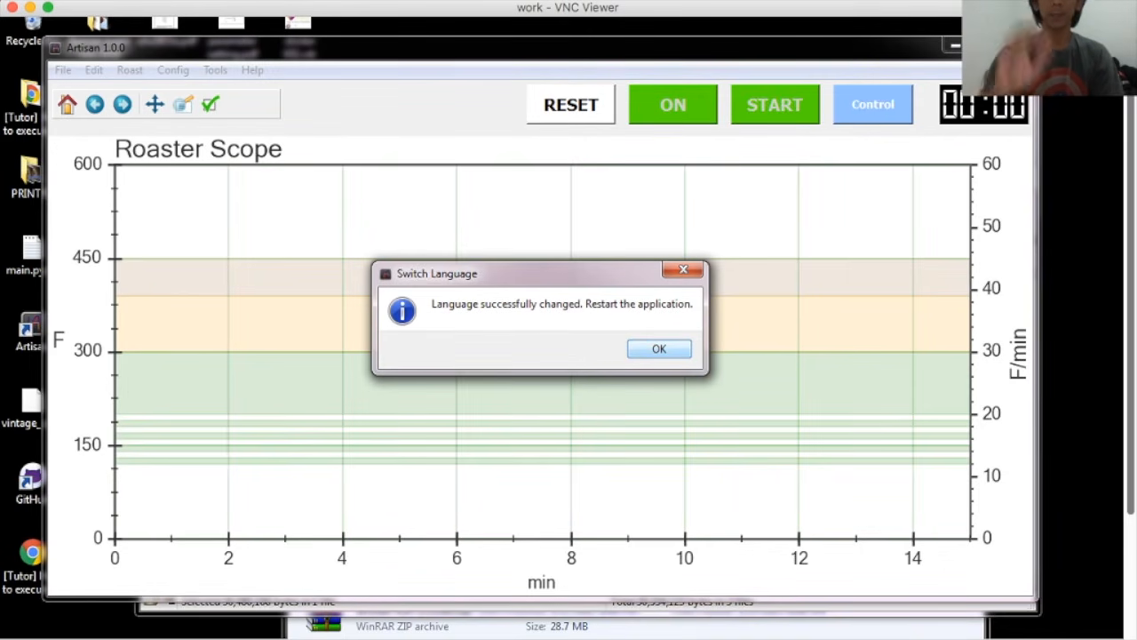
key("Return")
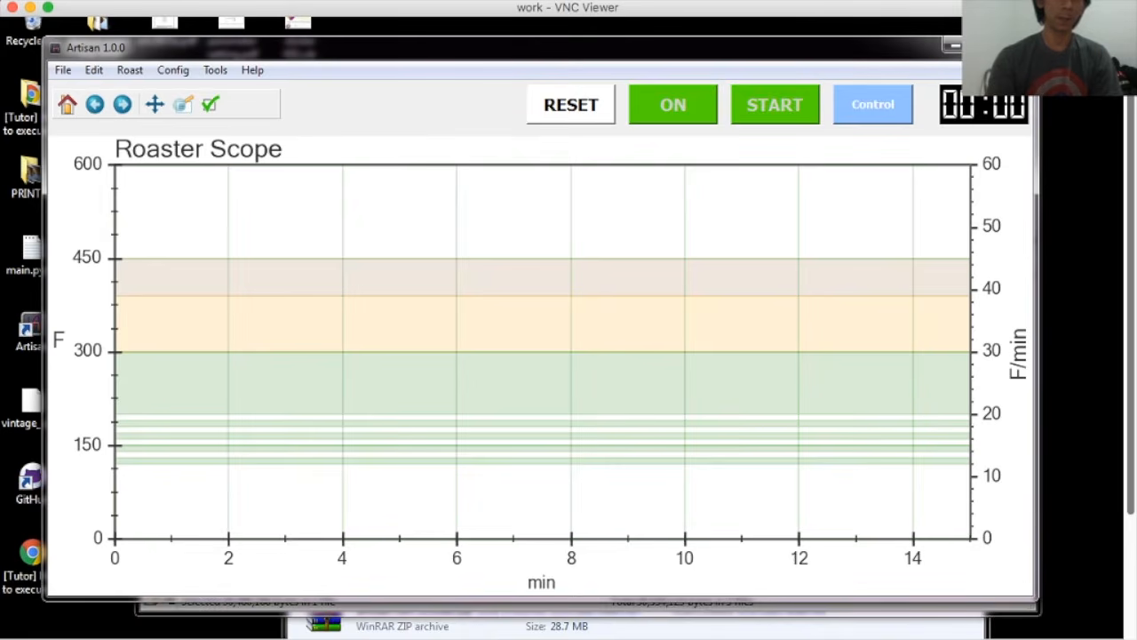
Open the device assignment settings and go through the Meter, PID, TC4 and Prog device source options.
left_click(173, 70)
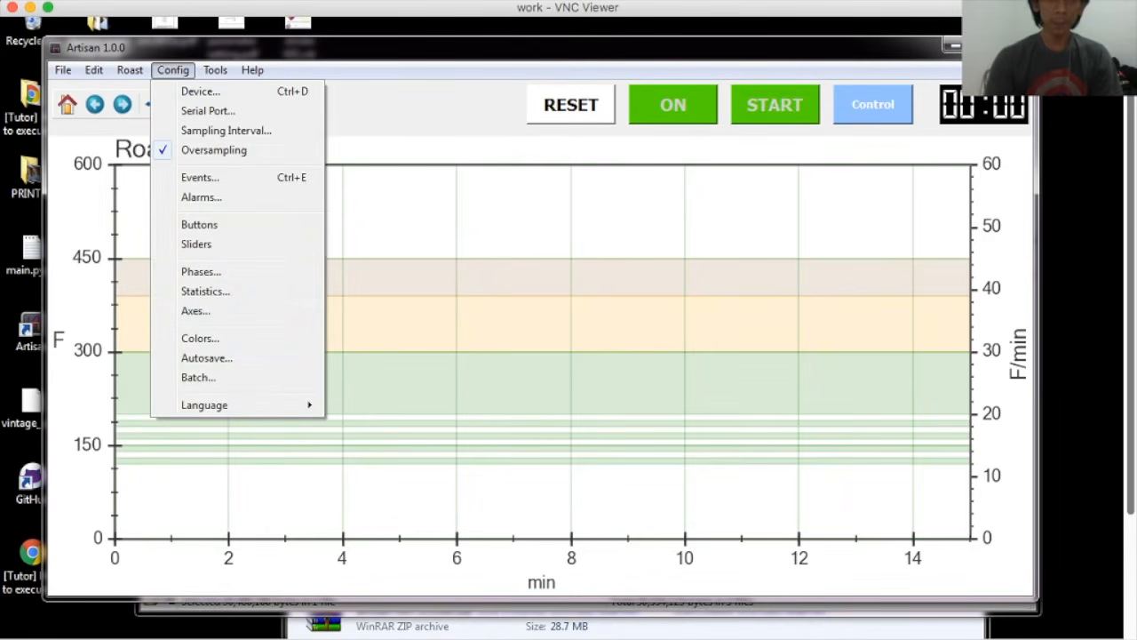
key("Return")
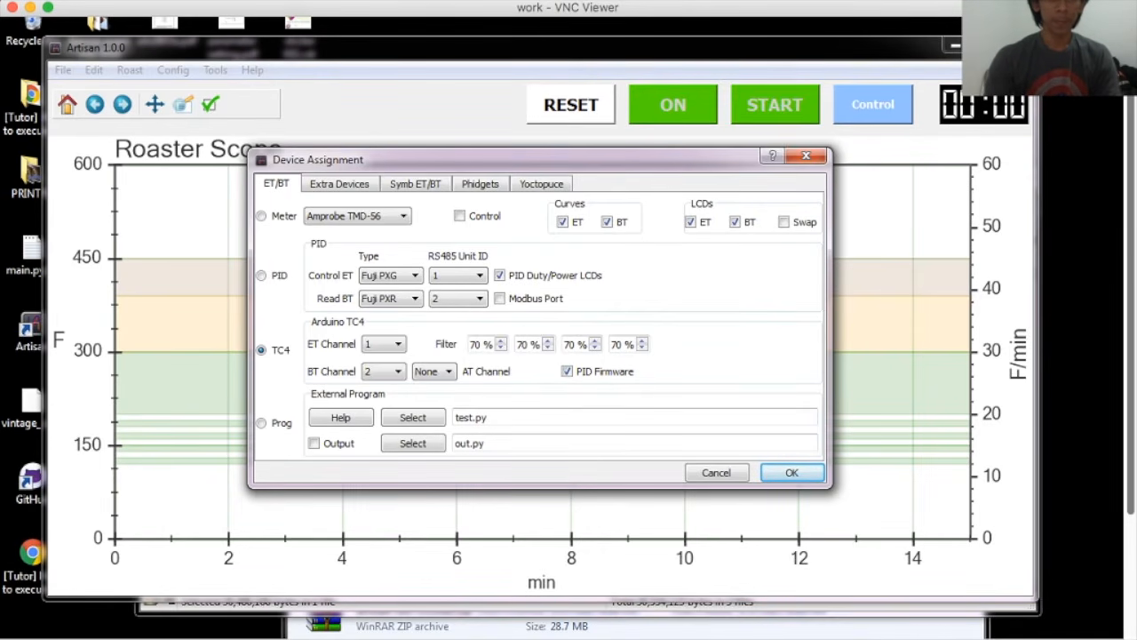
left_click(261, 216)
left_click(262, 275)
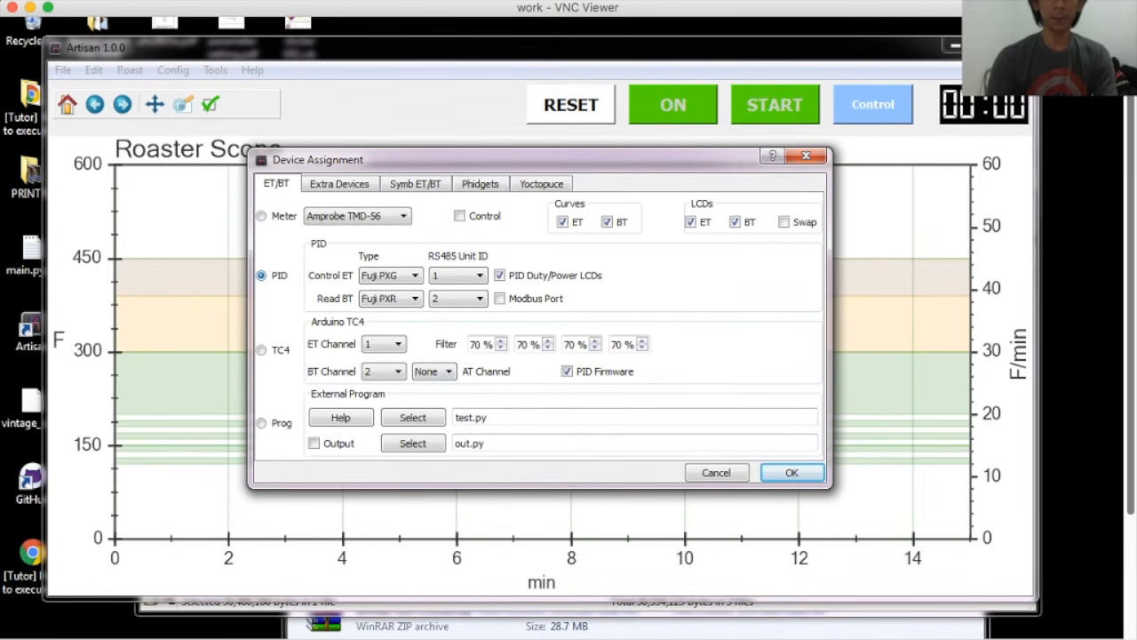
left_click(261, 350)
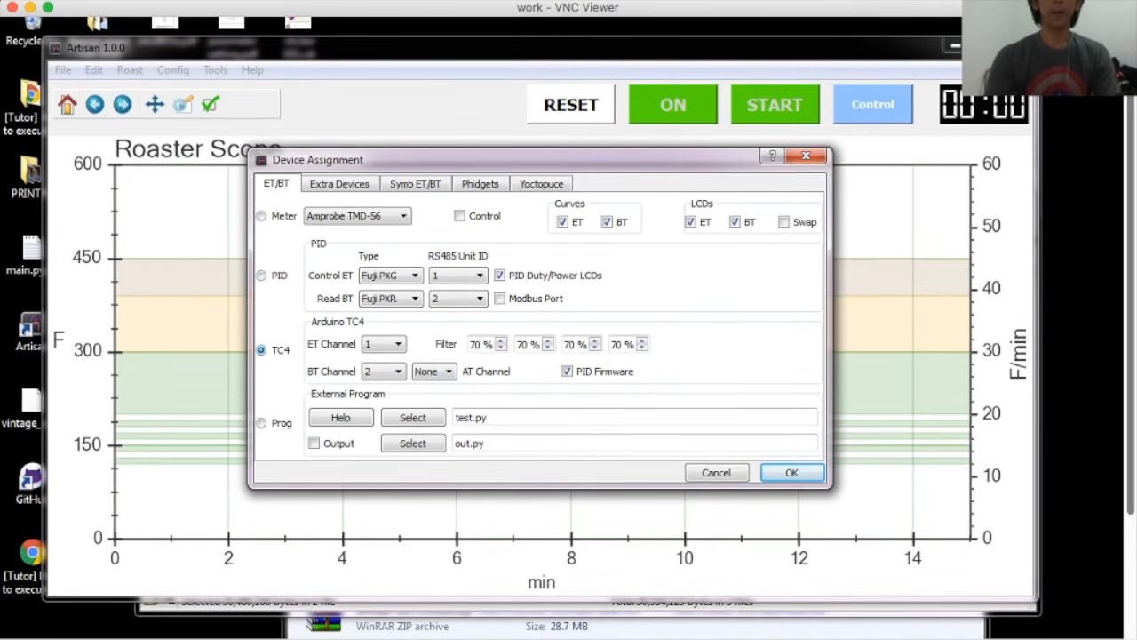
left_click(261, 422)
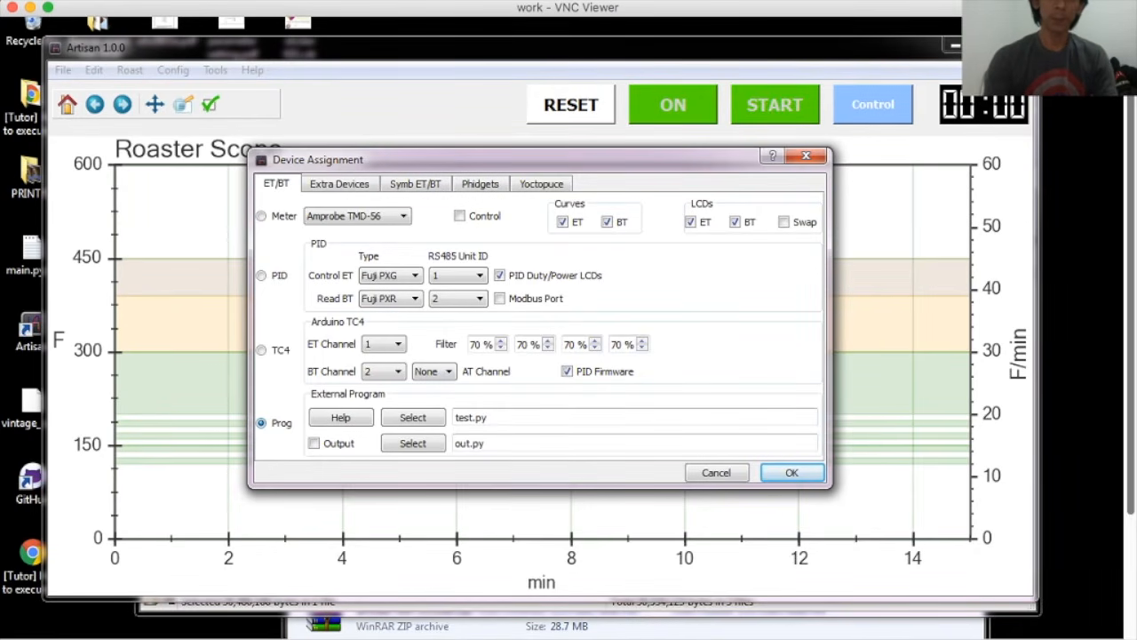
Select Meter as the device source and examine the list of supported meter models.
left_click(261, 216)
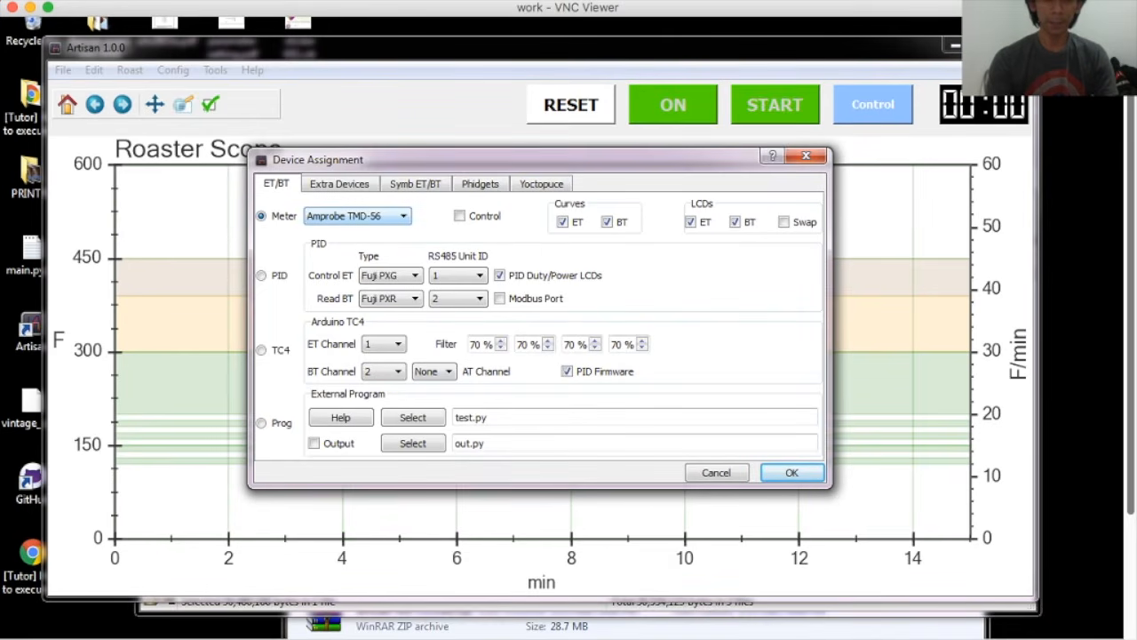
left_click(402, 216)
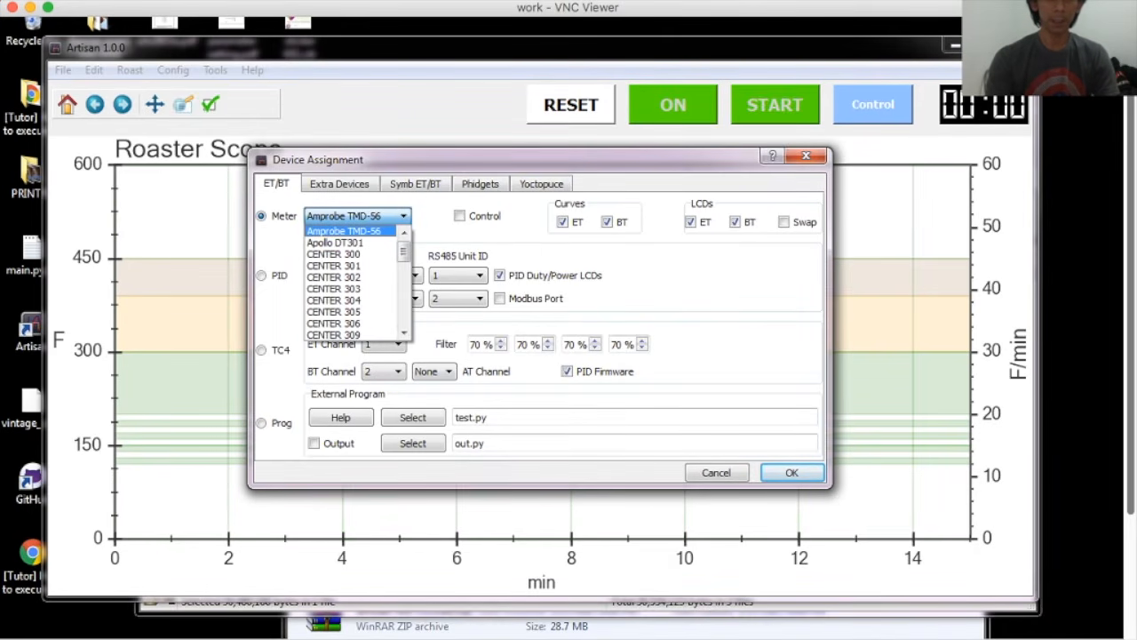
scroll(355, 283, "down", 2)
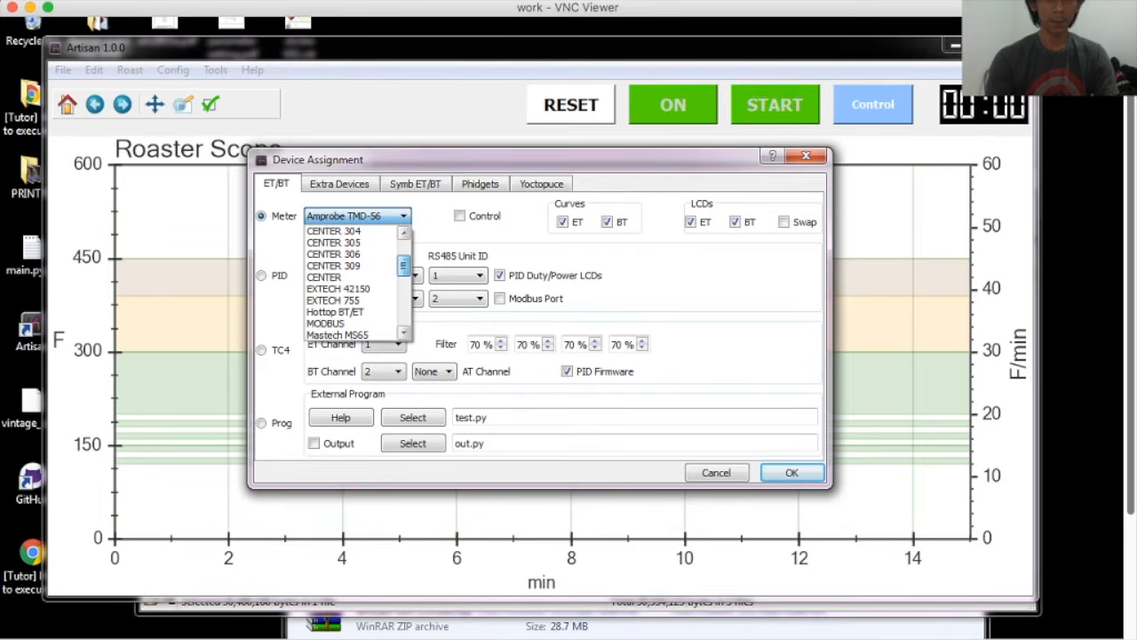
scroll(355, 282, "down", 3)
scroll(356, 282, "down", 1)
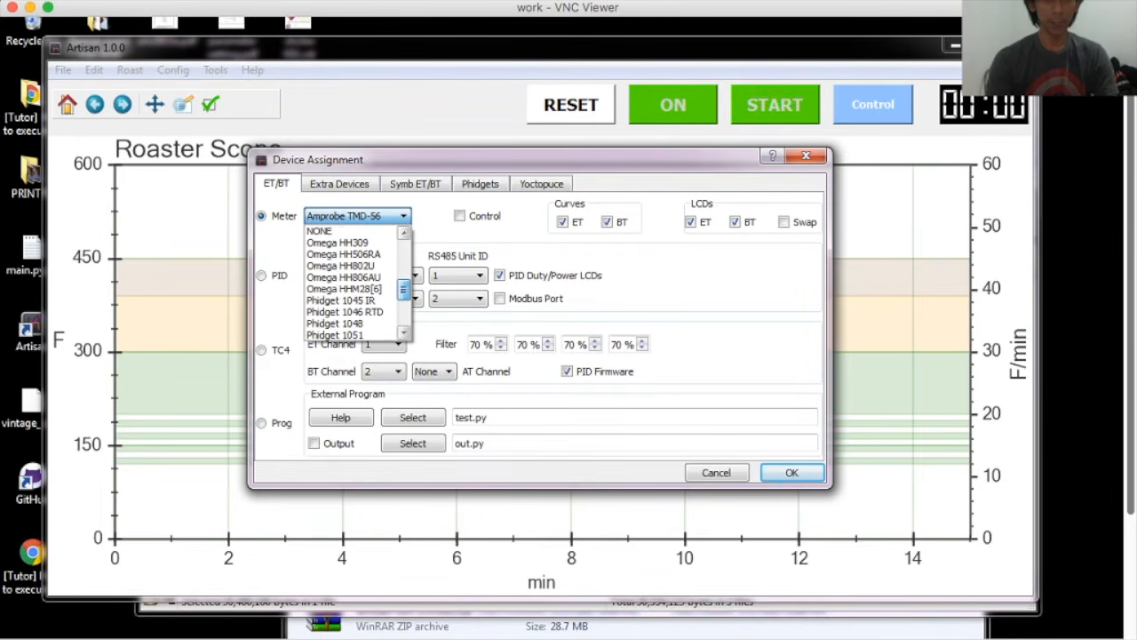
scroll(355, 283, "down", 2)
scroll(356, 283, "down", 2)
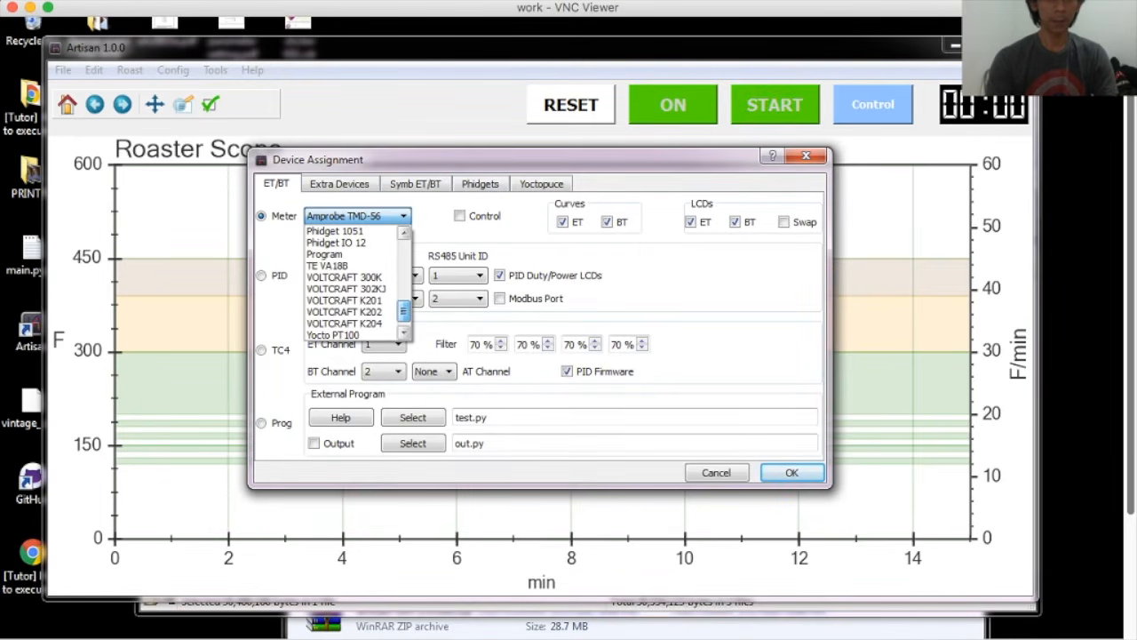
scroll(356, 283, "down", 1)
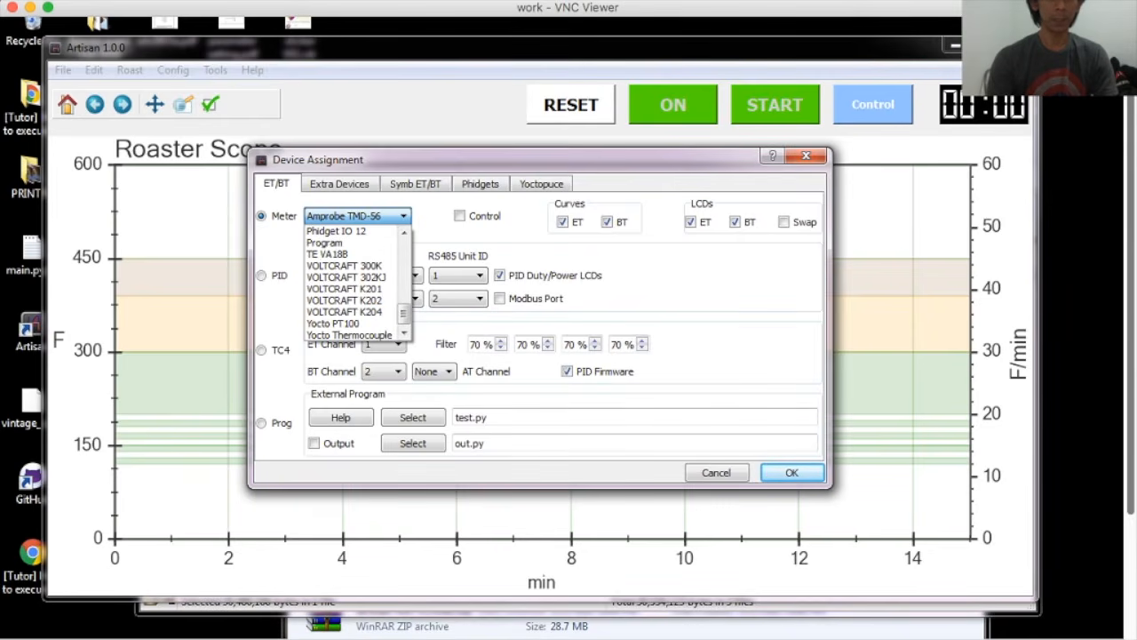
Select PID as the device source and view the controller types available for Control ET.
left_click(261, 275)
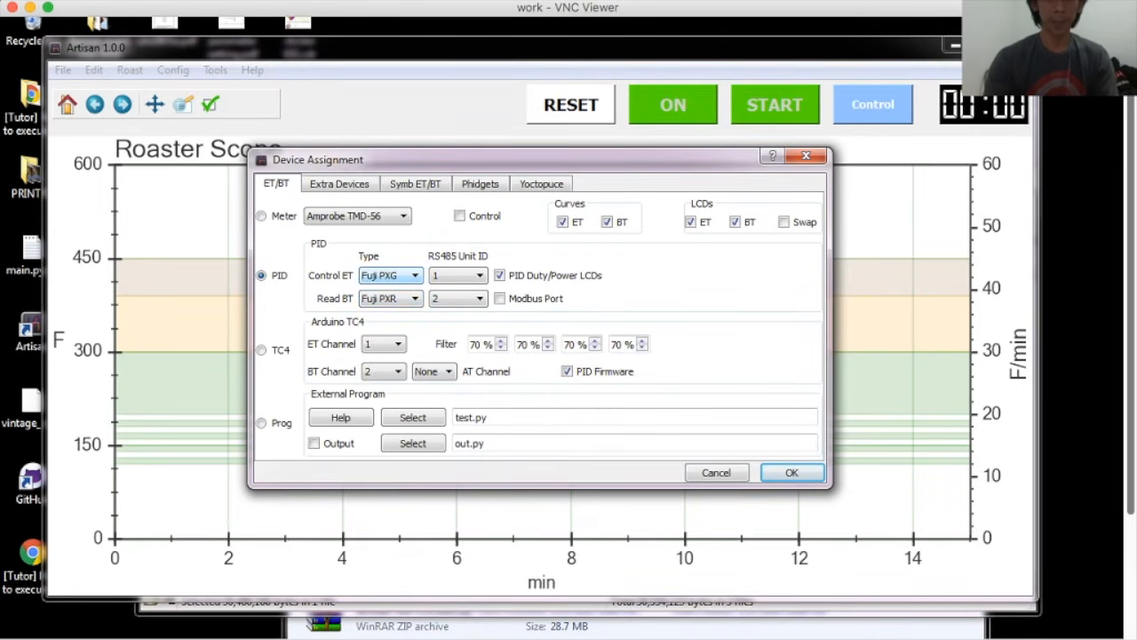
left_click(391, 275)
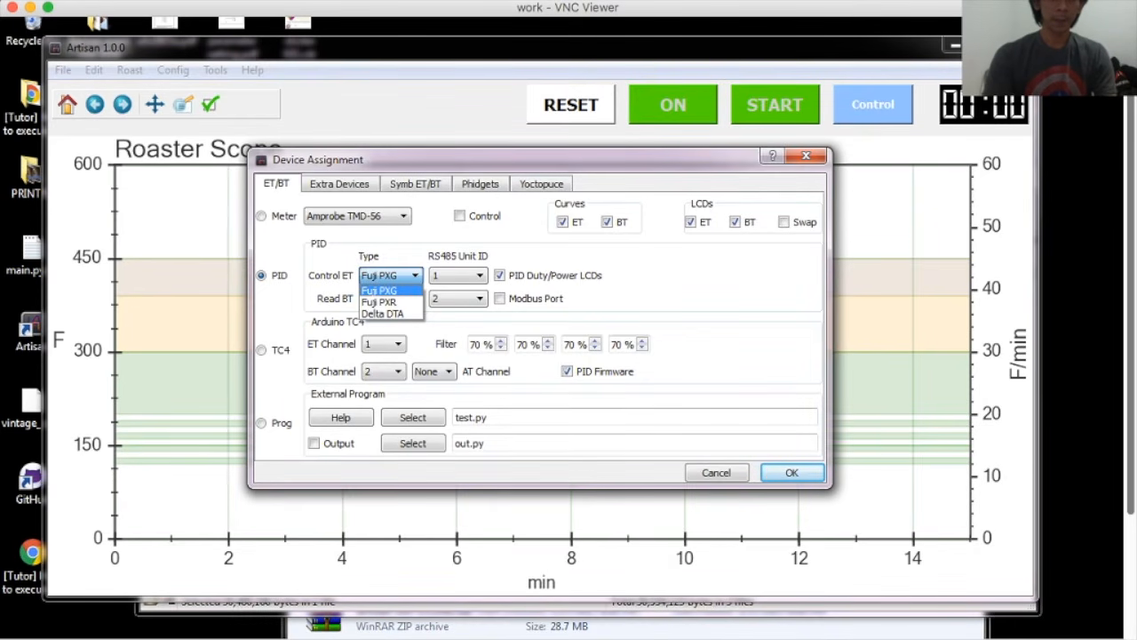
left_click(263, 350)
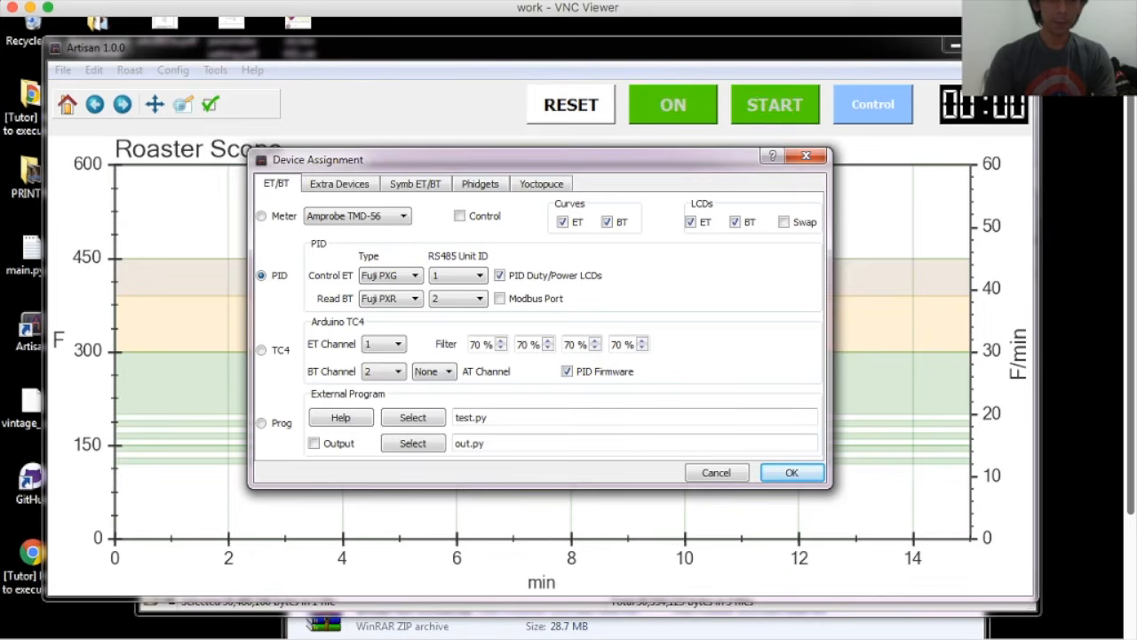
Compare the TC4 and Prog sources, settle on TC4 as the device source and confirm the device assignment.
left_click(261, 350)
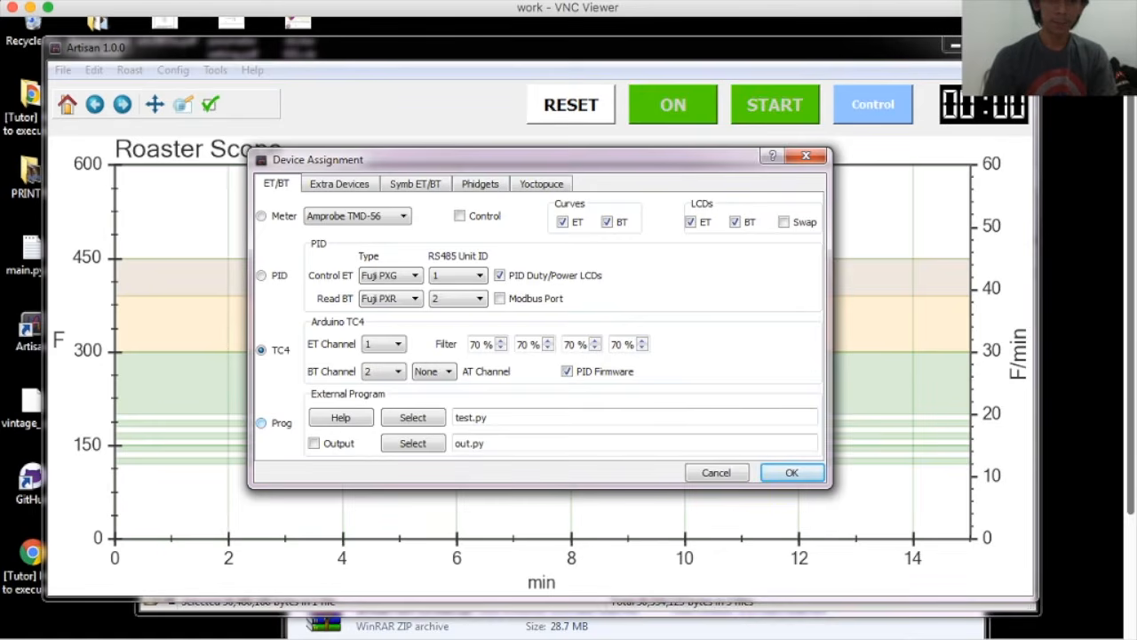
left_click(262, 423)
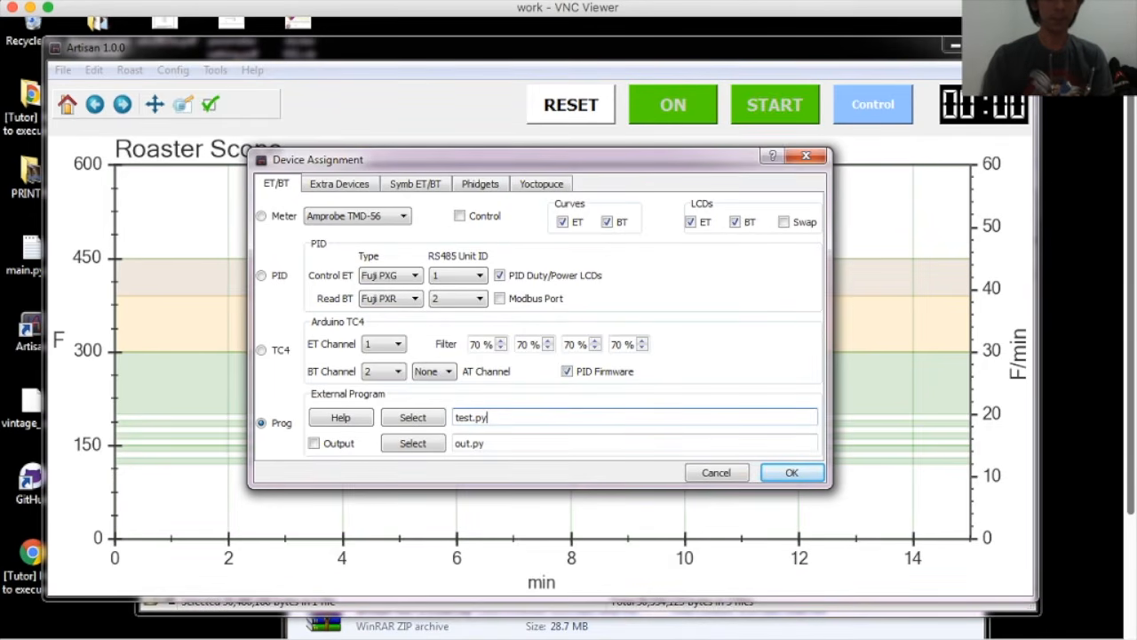
left_click(261, 350)
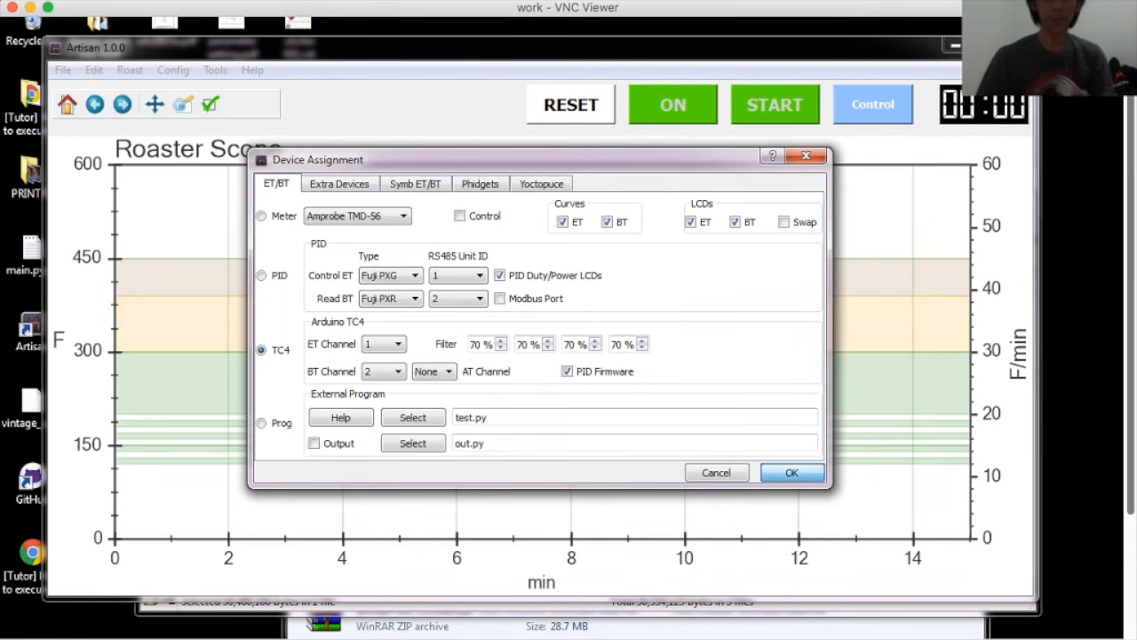
key("Return")
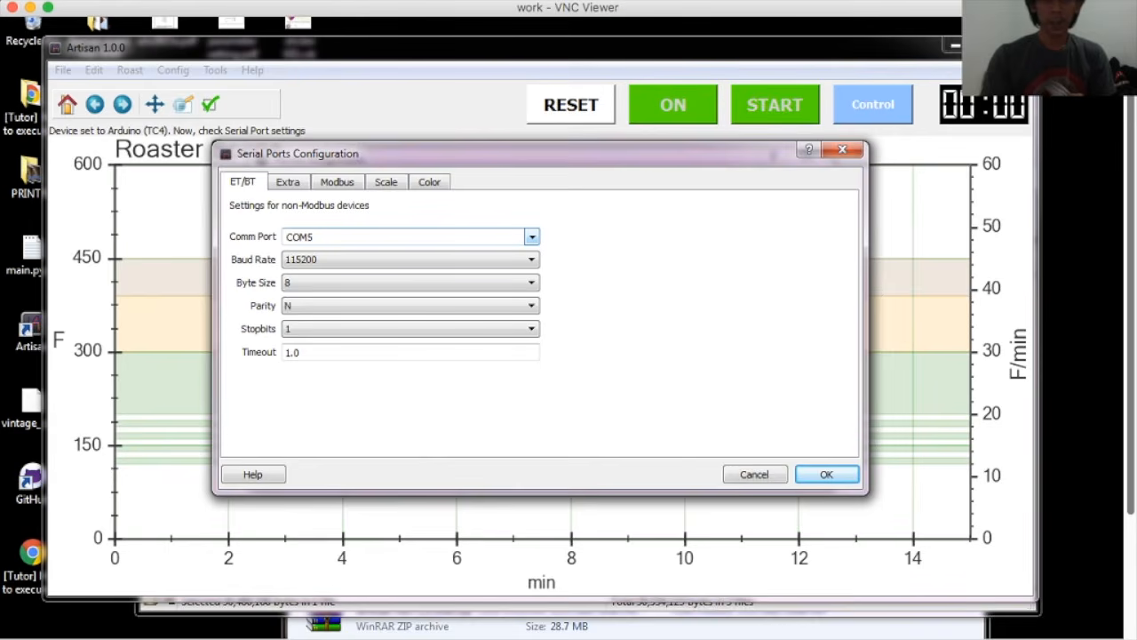
Set the comm port for non-Modbus devices to USB-SERIAL CH340 (COM3), trying Communications Port (COM1) in between.
left_click(531, 236)
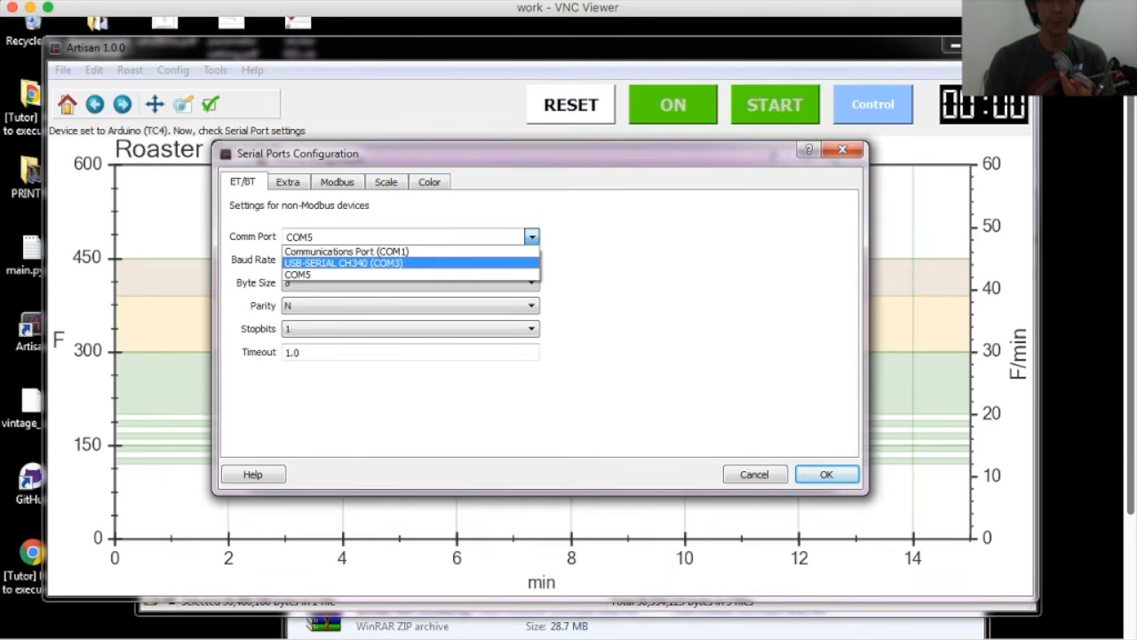
left_click(343, 263)
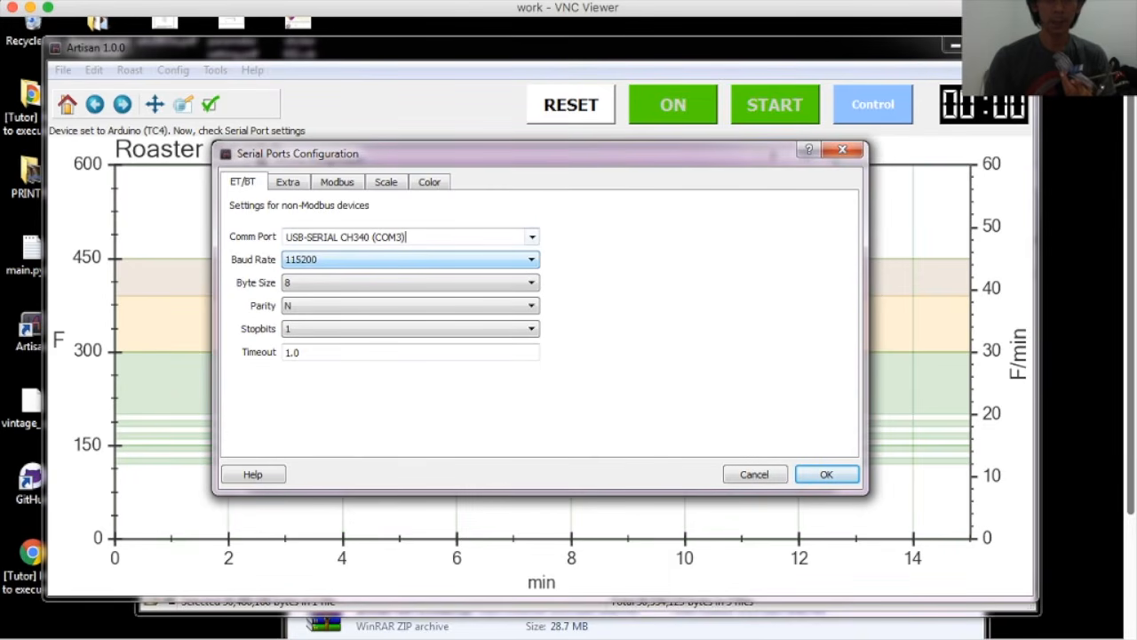
left_click(531, 236)
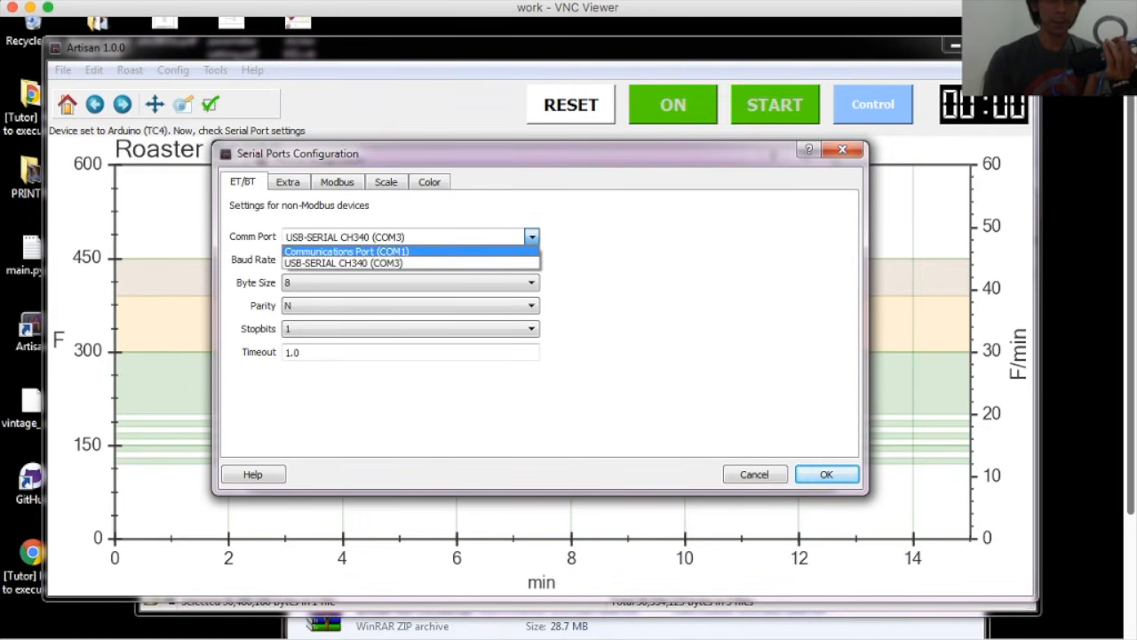
left_click(346, 251)
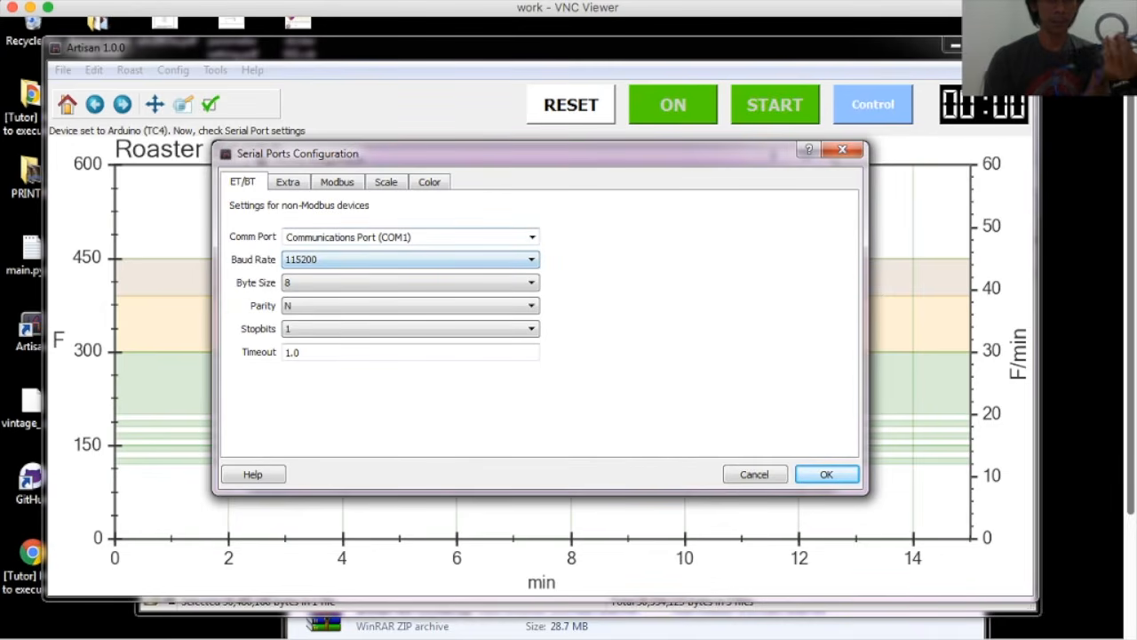
left_click(532, 237)
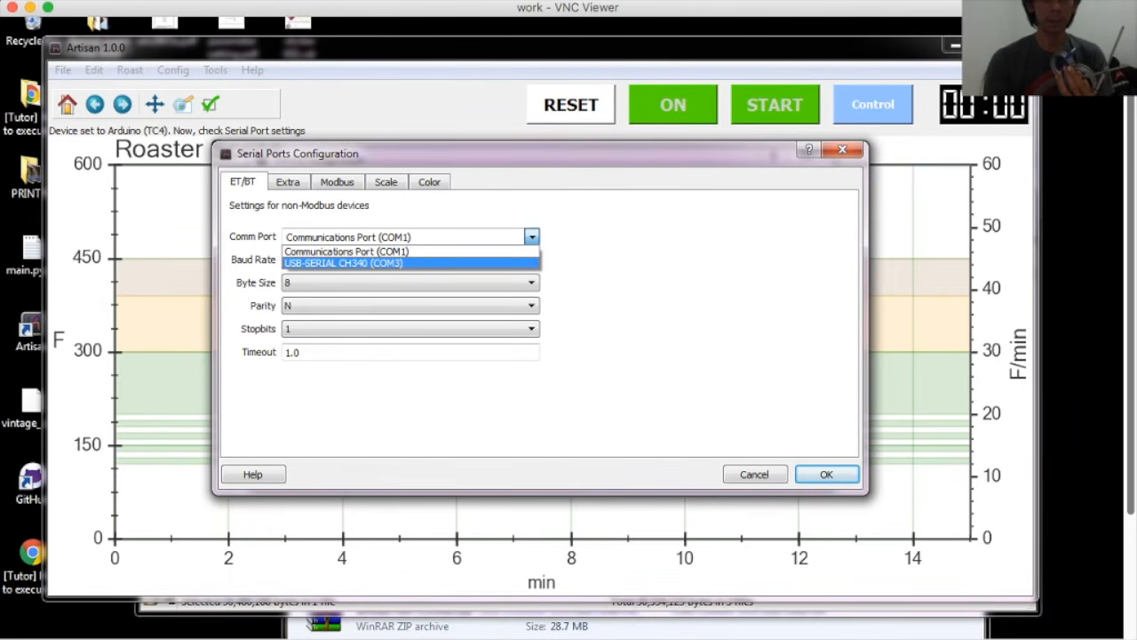
left_click(343, 263)
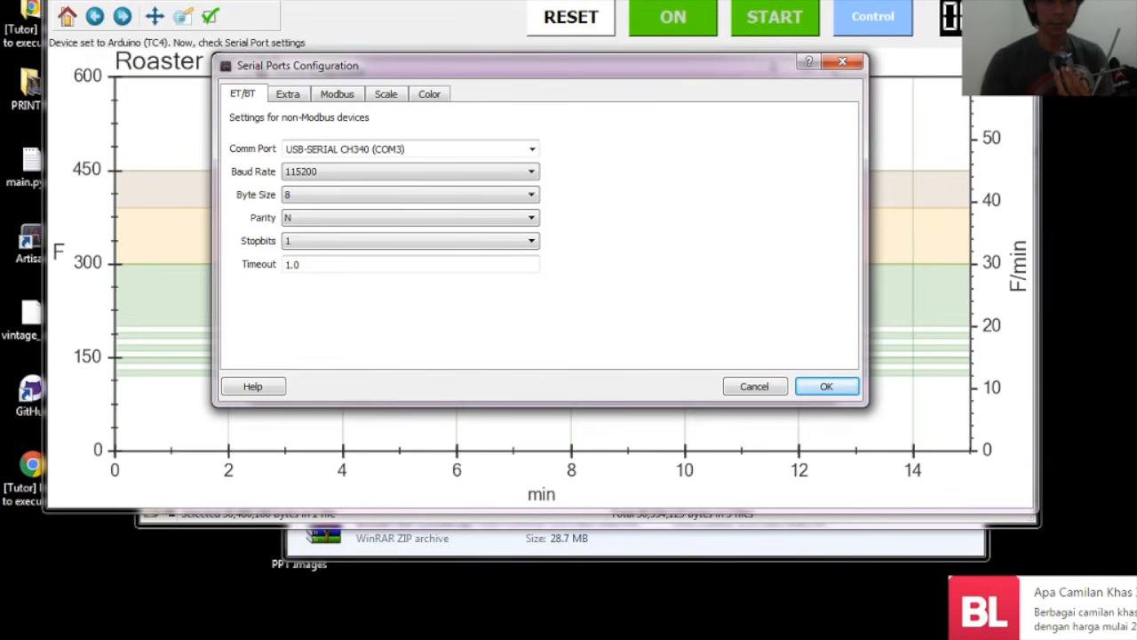
Open Device Manager in Windows Computer Management and expand Ports (COM & LPT) to check the serial port assignments.
key("super")
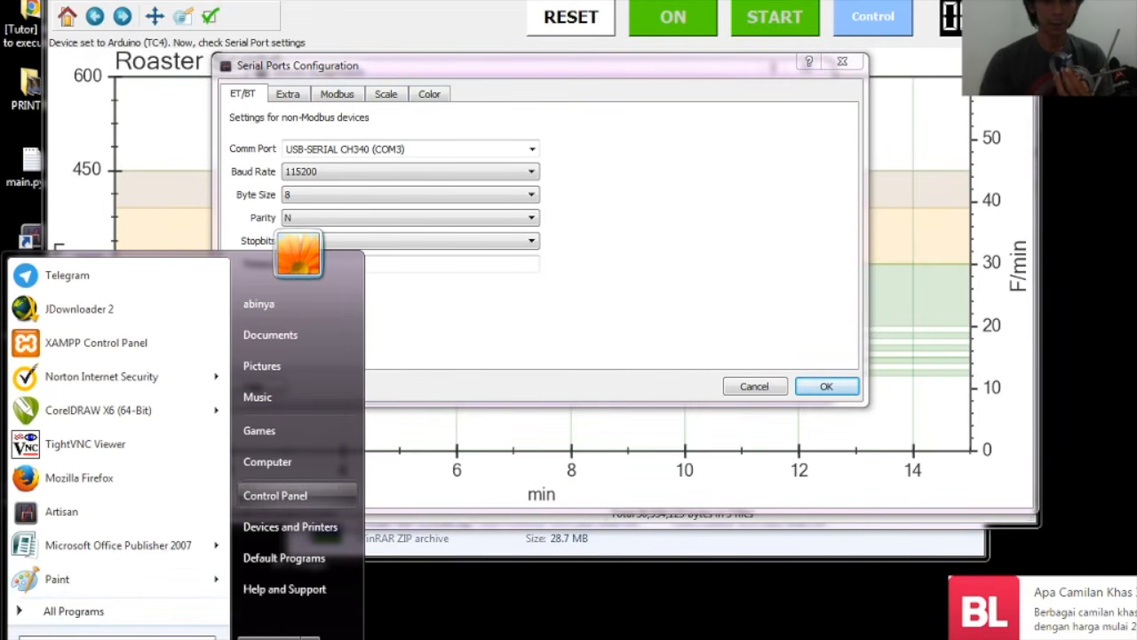
right_click(269, 462)
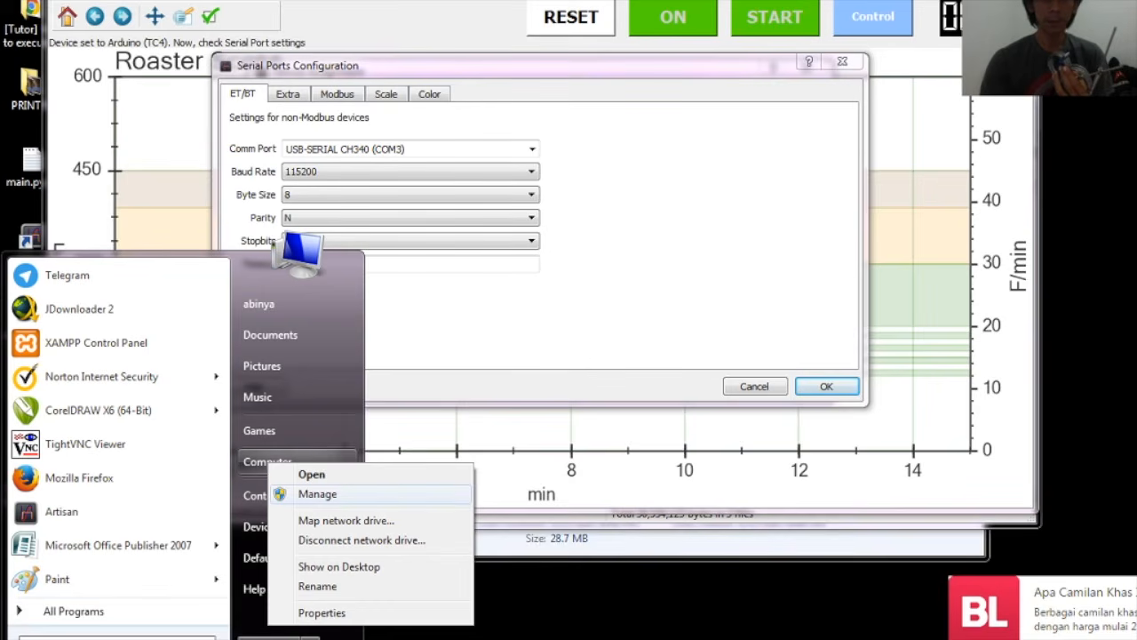
left_click(318, 494)
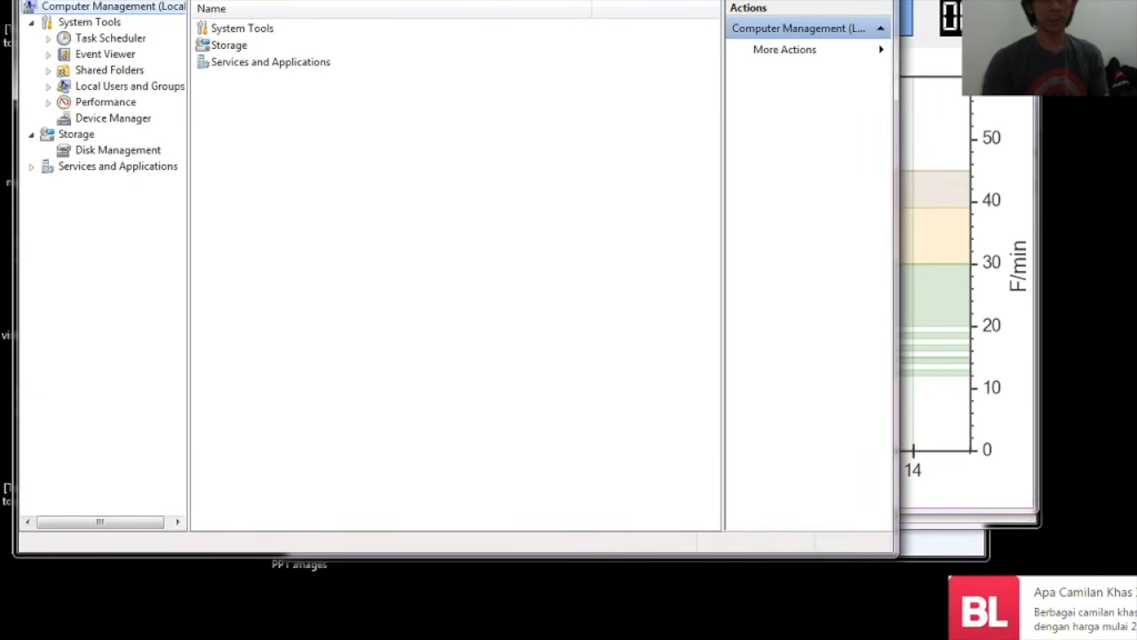
left_click(113, 118)
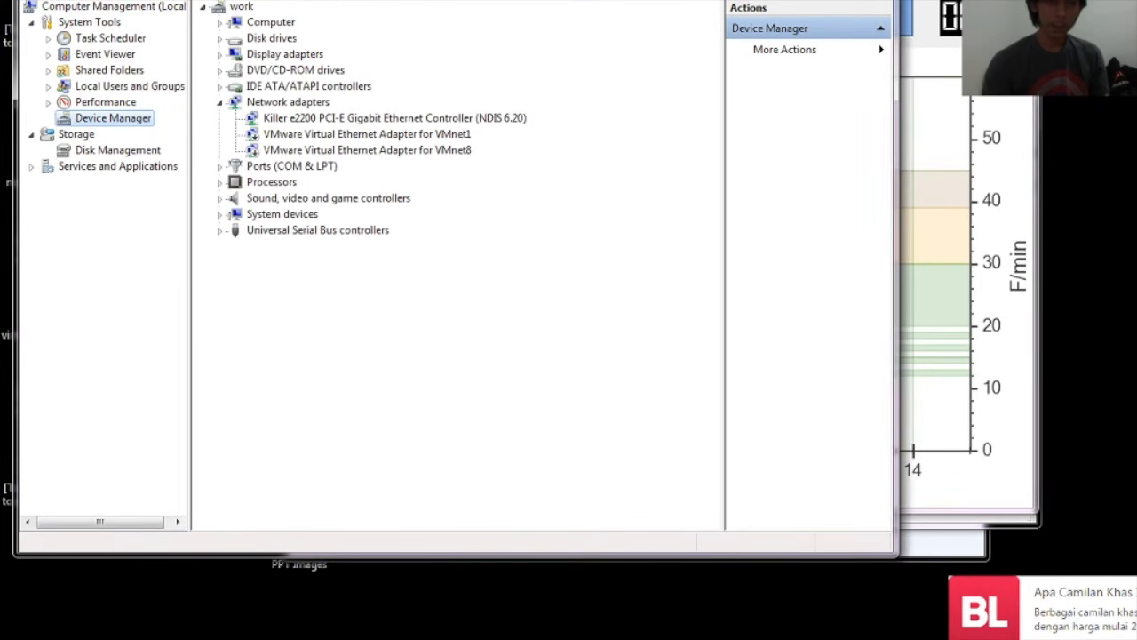
left_click(219, 166)
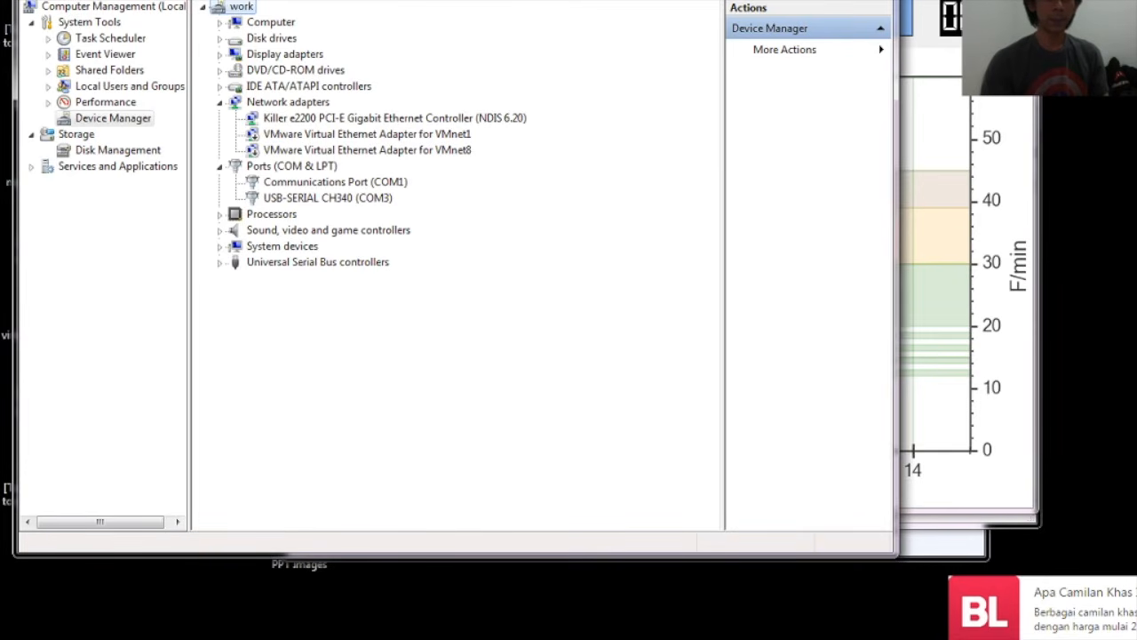
Compare the Communications Port (COM1), USB-SERIAL CH340 (COM3) and USB-SERIAL CH340 (COM4) entries in Device Manager.
left_click(335, 182)
left_click(328, 198)
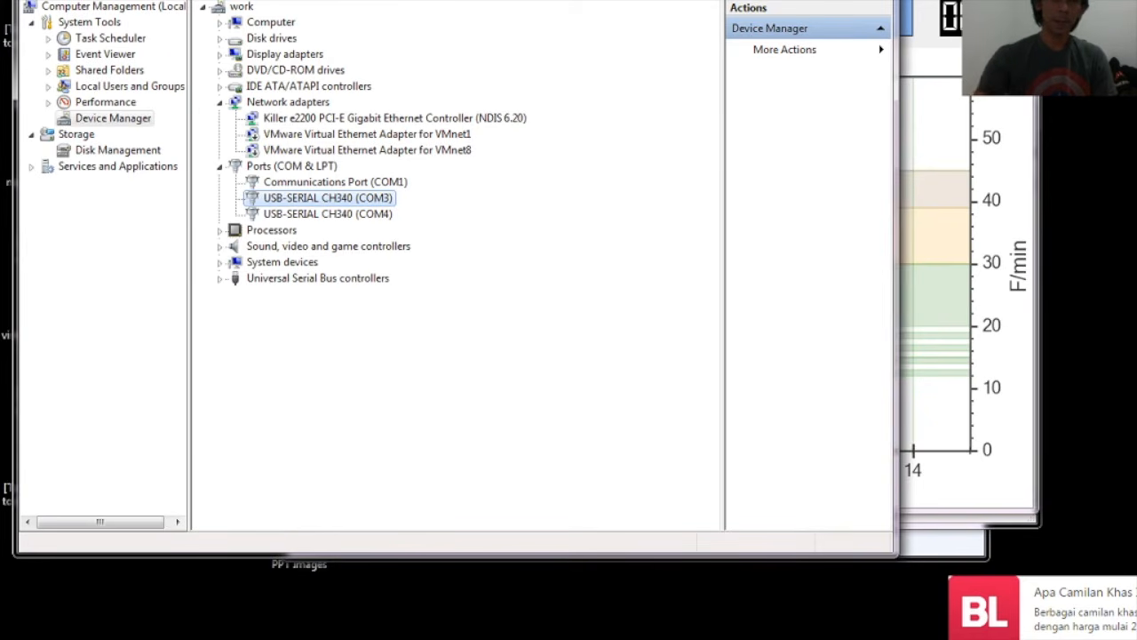
left_click(326, 214)
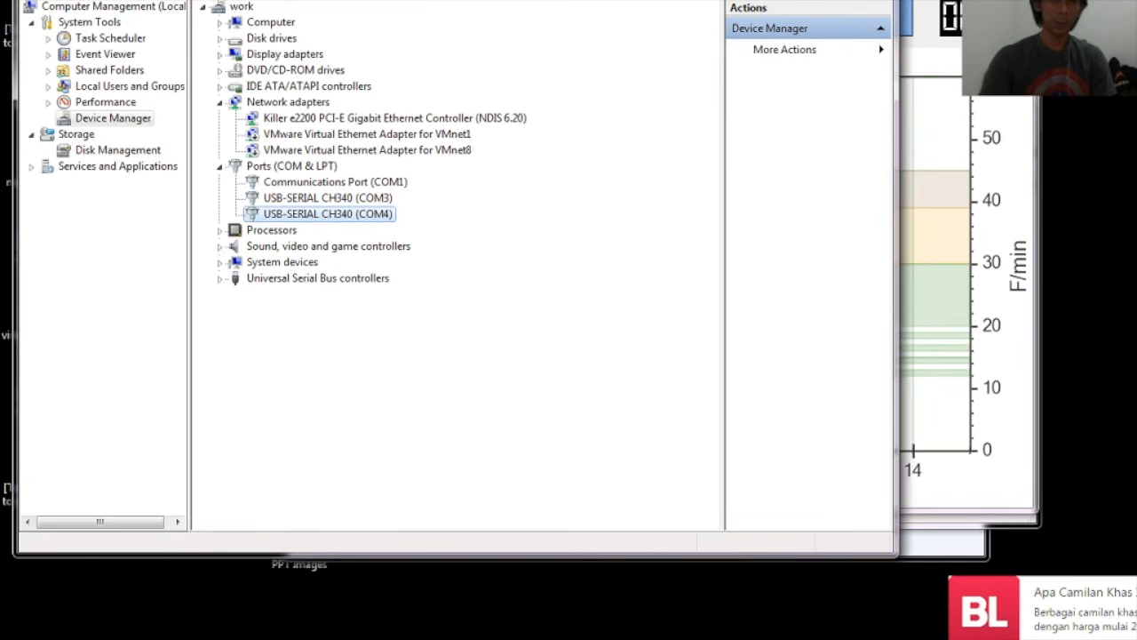
left_click(327, 198)
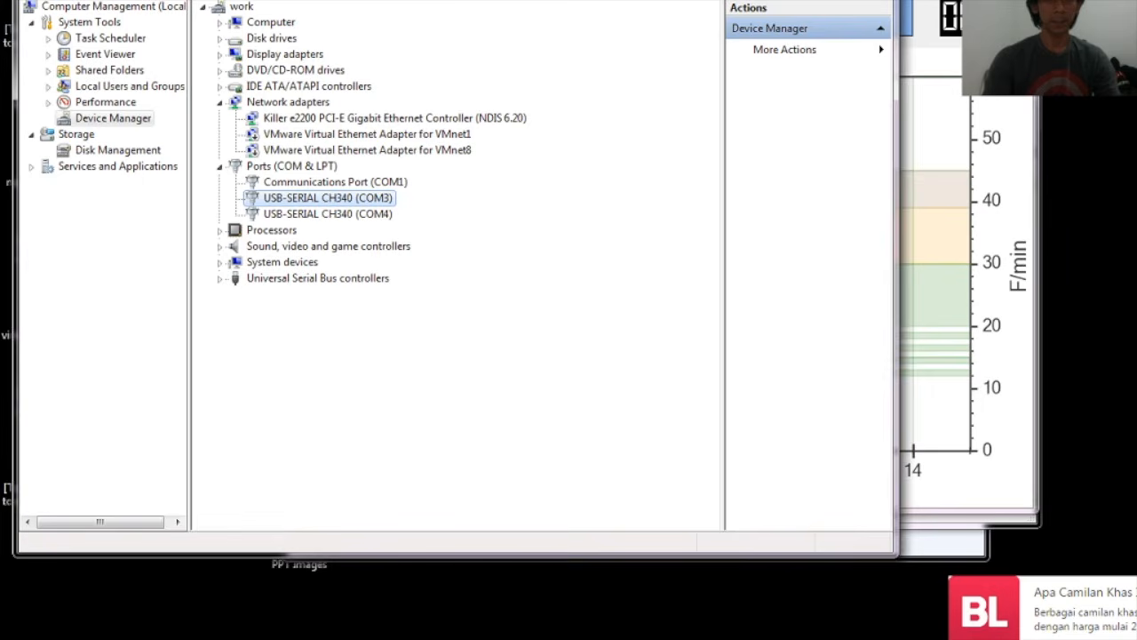
left_click(327, 214)
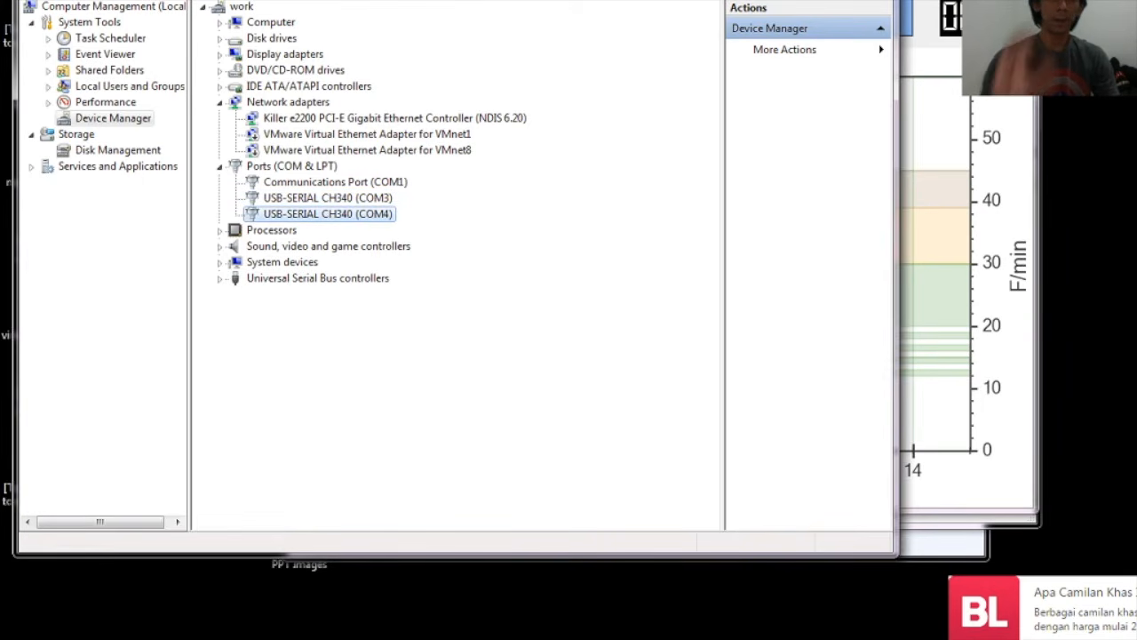
Open the properties of USB-SERIAL CH340 (COM4) and examine its general information and port settings.
double_click(328, 214)
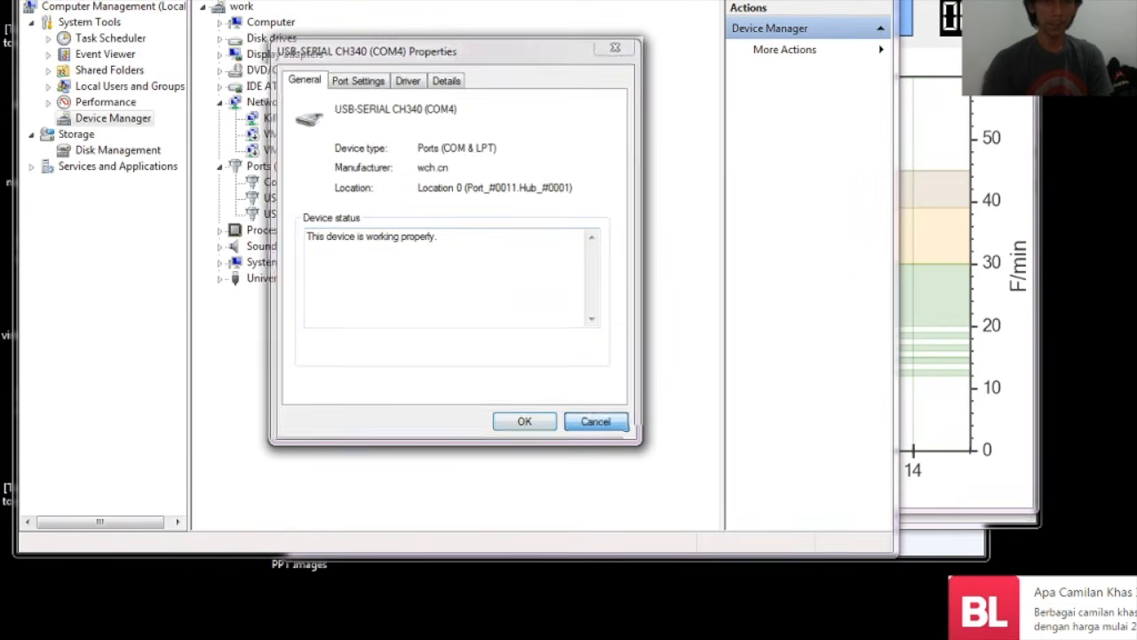
left_click(596, 422)
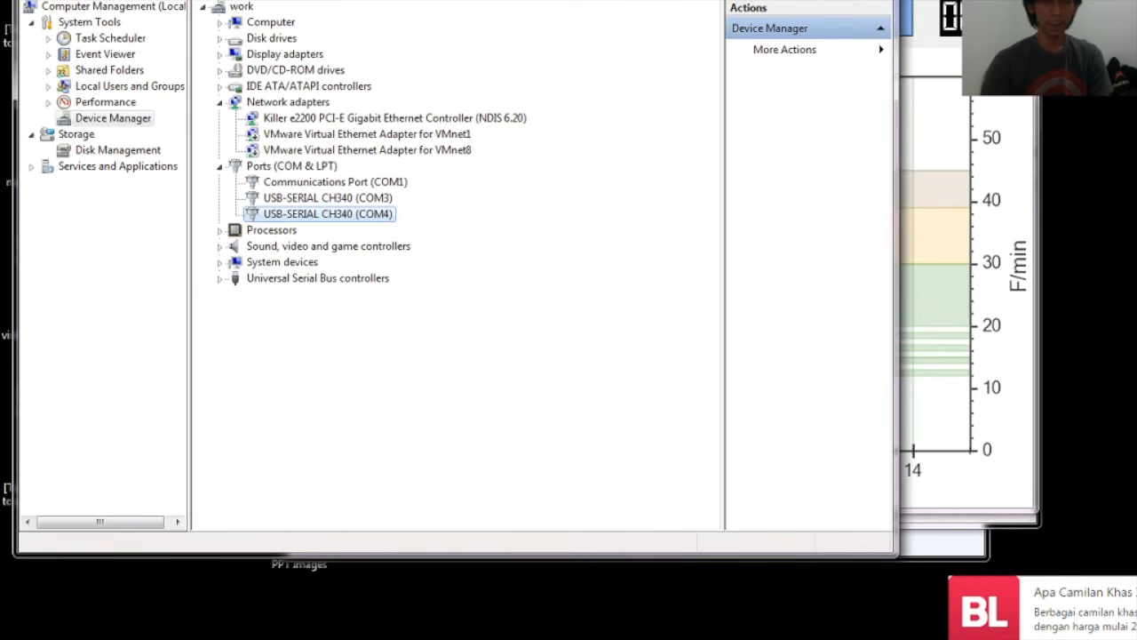
right_click(329, 214)
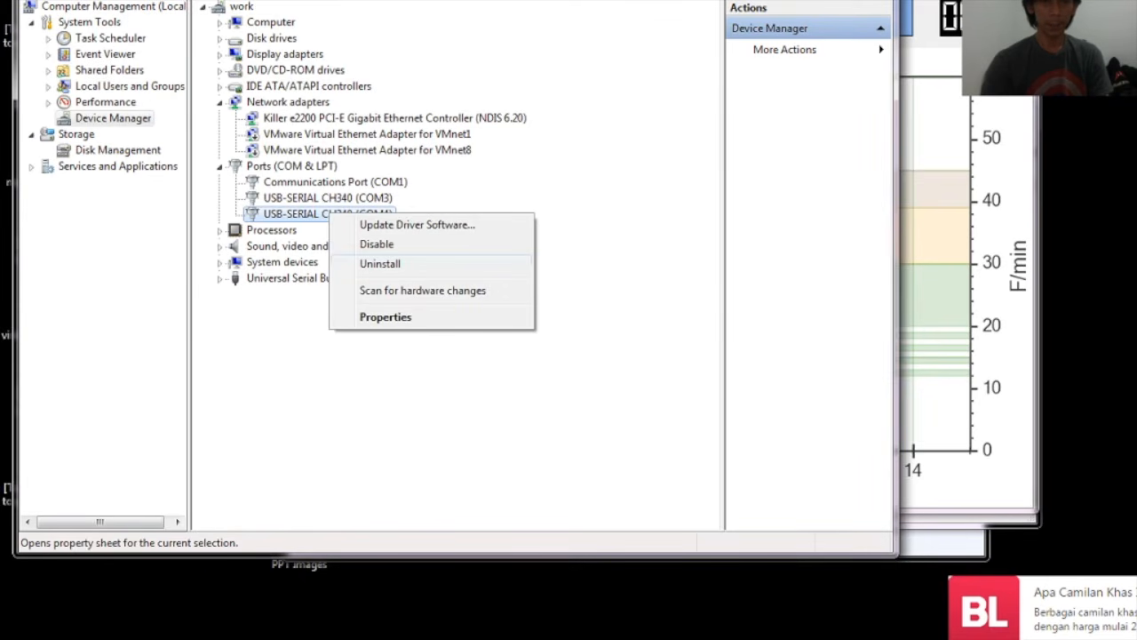
left_click(386, 317)
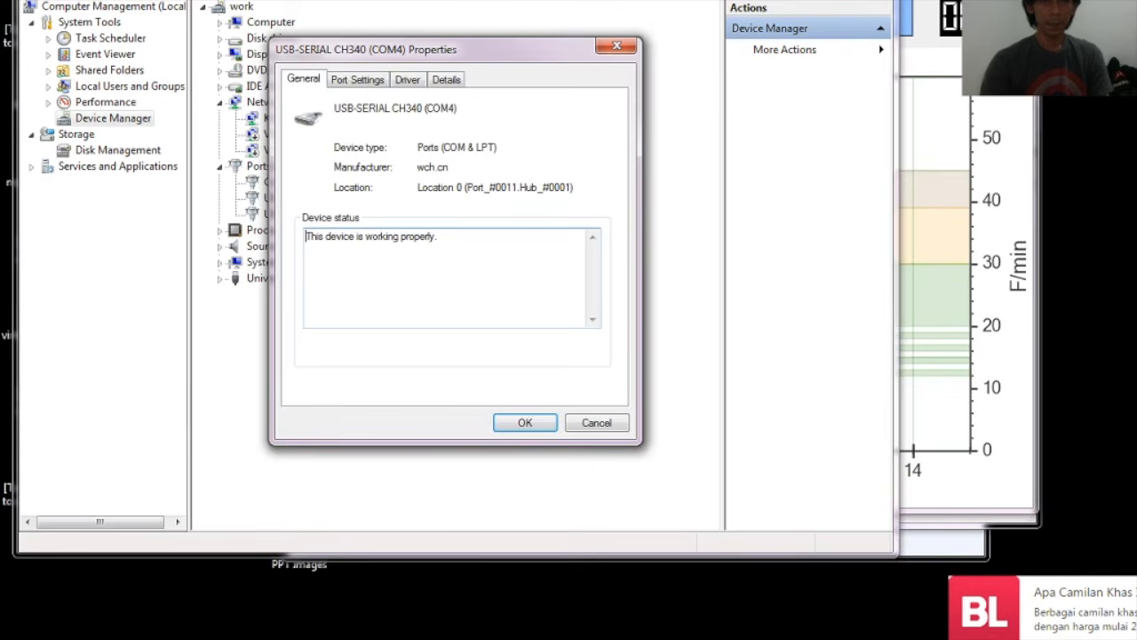
left_click(357, 80)
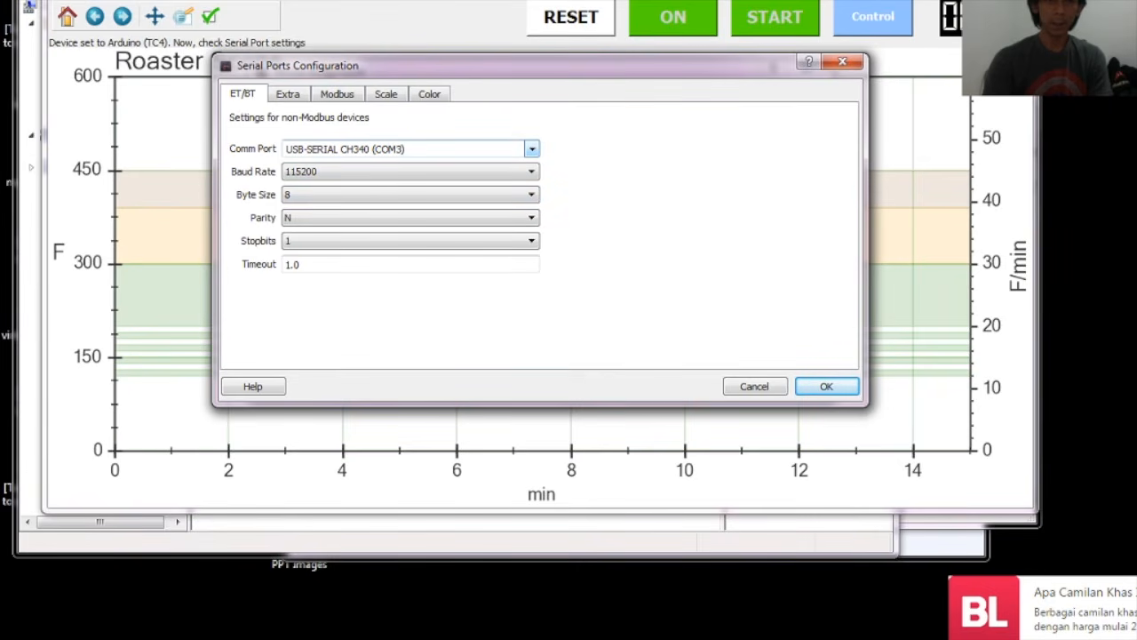
In Artisan, set the comm port for non-Modbus devices to USB-SERIAL CH340 (COM4) with a baud rate of 115200.
left_click(531, 148)
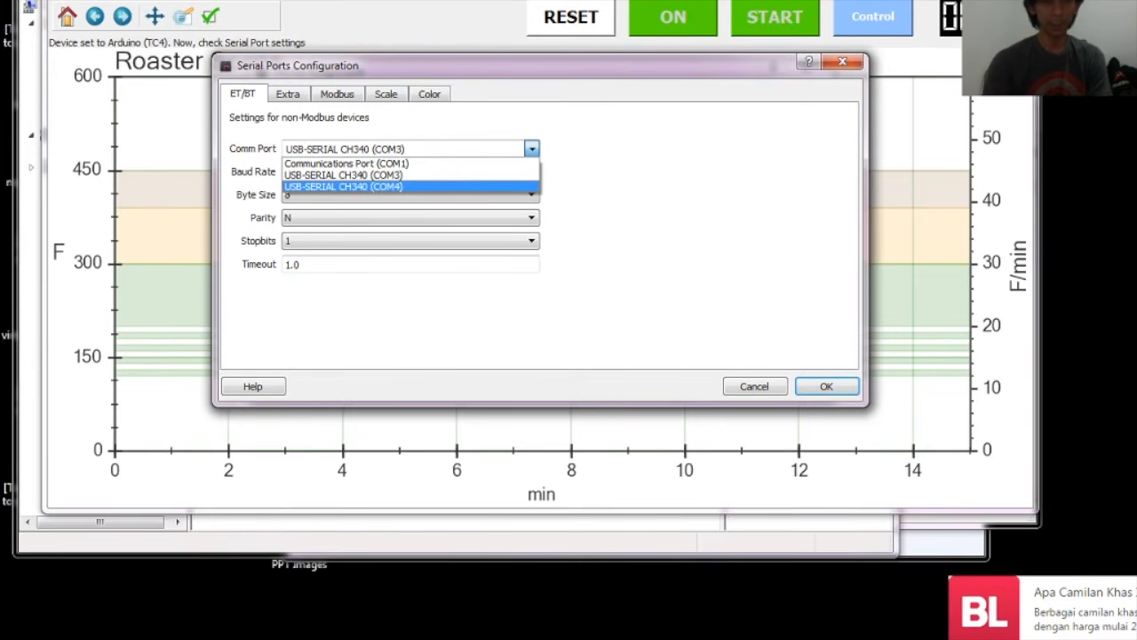
left_click(342, 188)
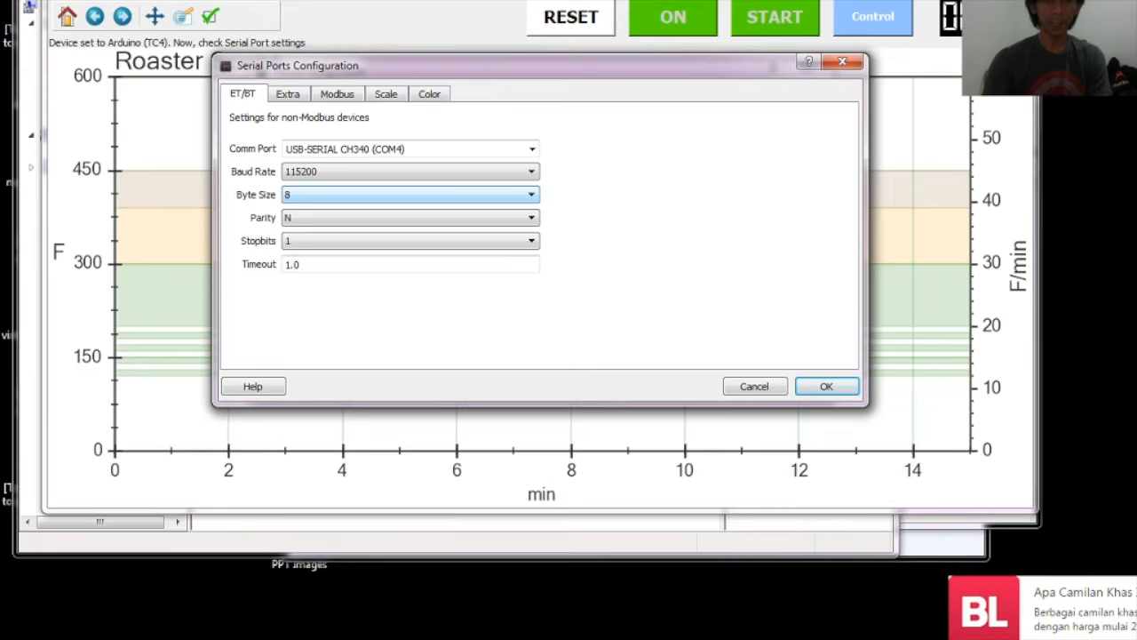
left_click(343, 172)
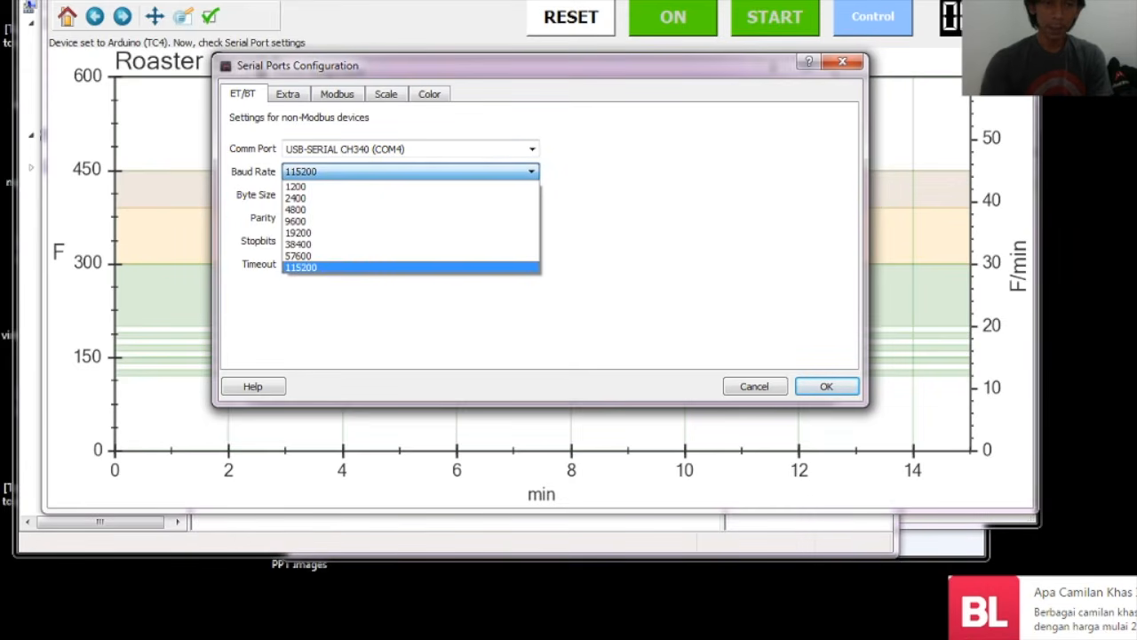
left_click(343, 268)
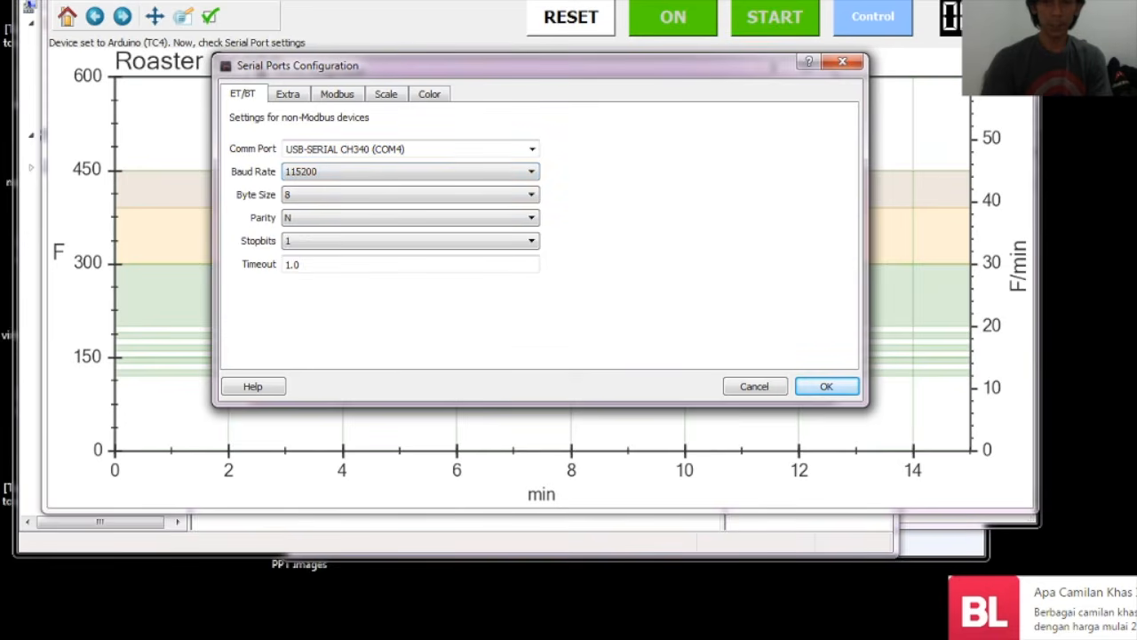
Switch to Computer Management and move its window down to uncover Artisan's comm port, baud rate and byte size settings.
key("alt+Tab")
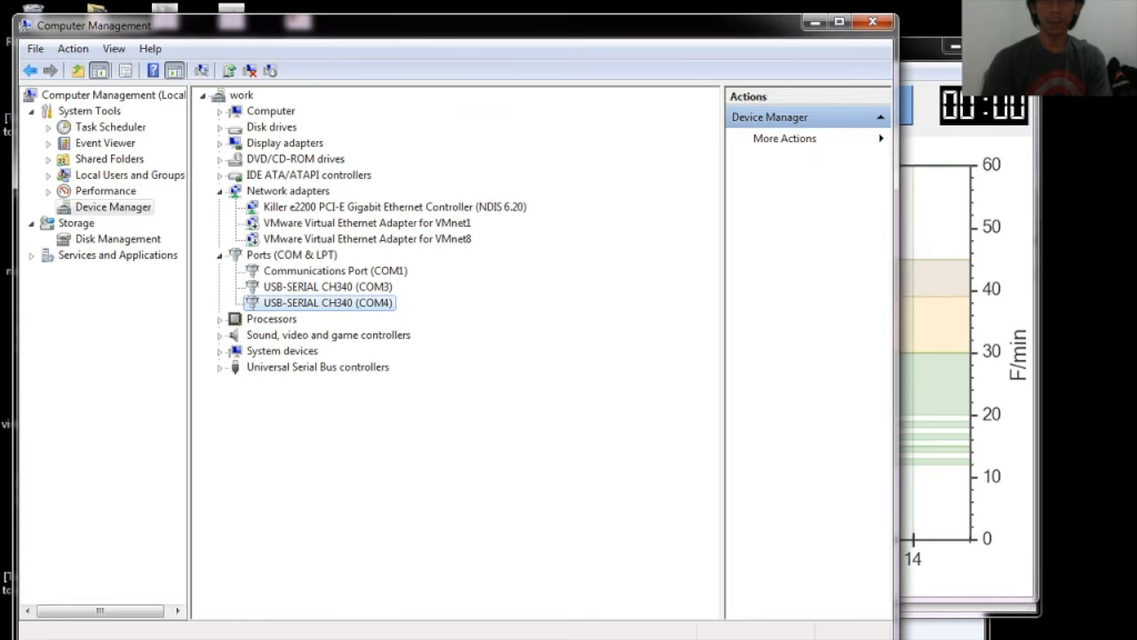
key("alt+Tab")
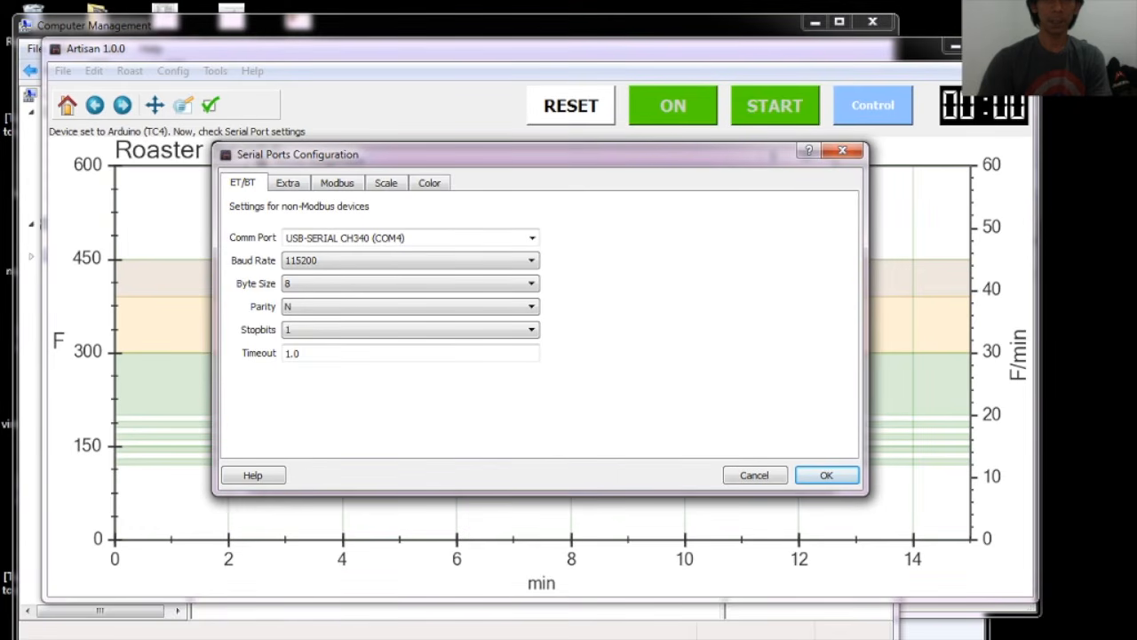
key("alt+Tab")
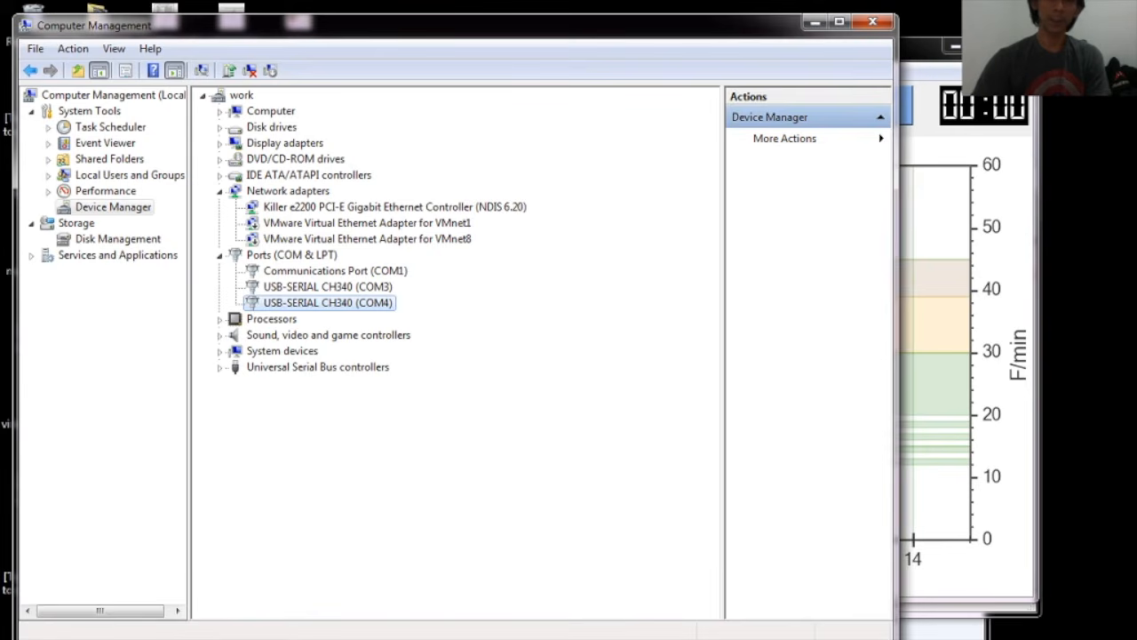
left_click_drag(445, 25, 530, 91)
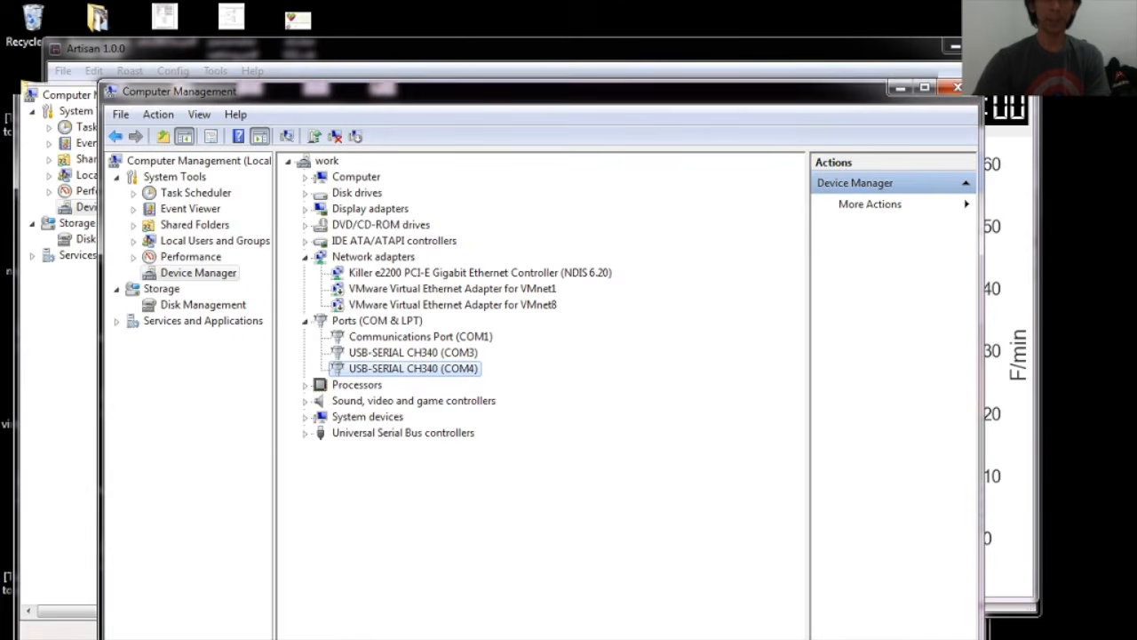
left_click_drag(529, 90, 540, 209)
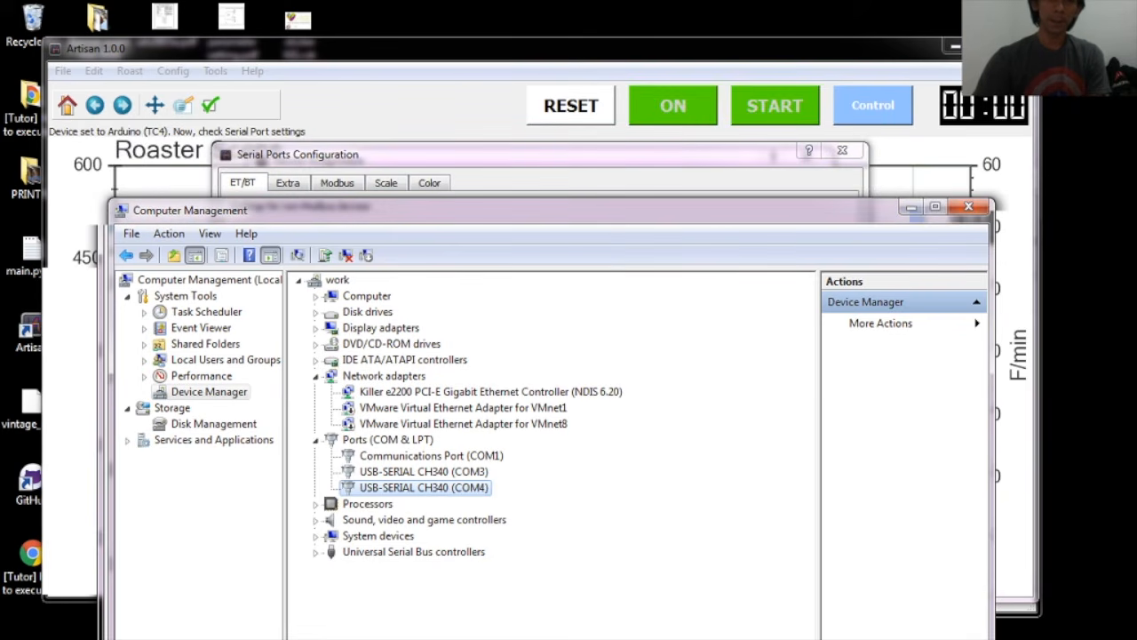
left_click_drag(540, 209, 572, 325)
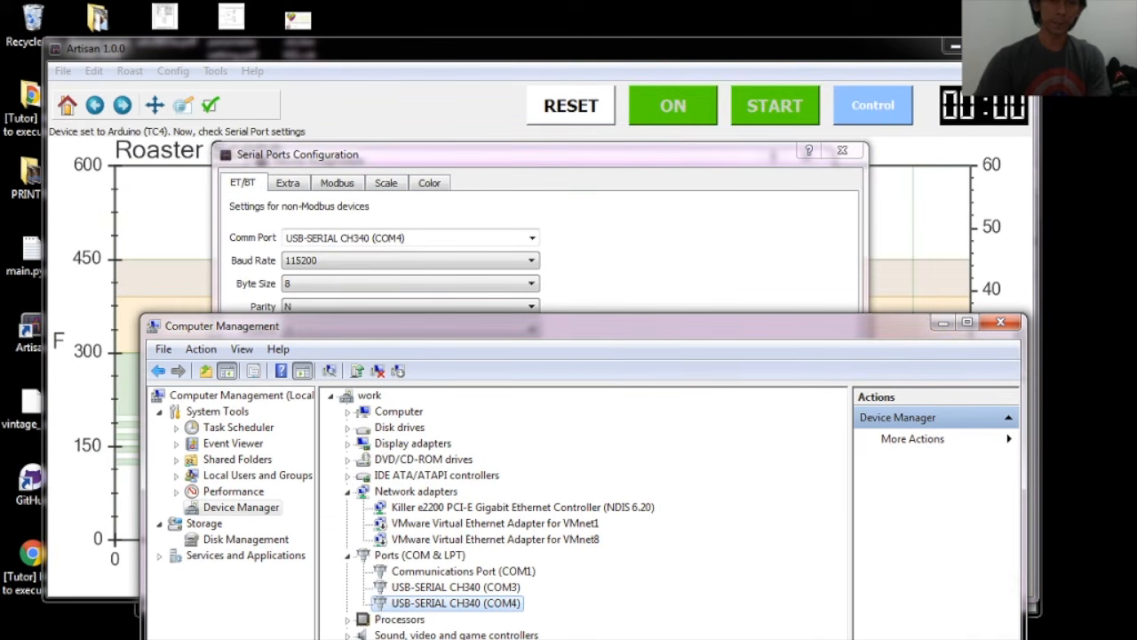
Set the bits per second of USB-SERIAL CH340 (COM4) to 115200 in its port settings and confirm.
double_click(456, 603)
left_click(357, 168)
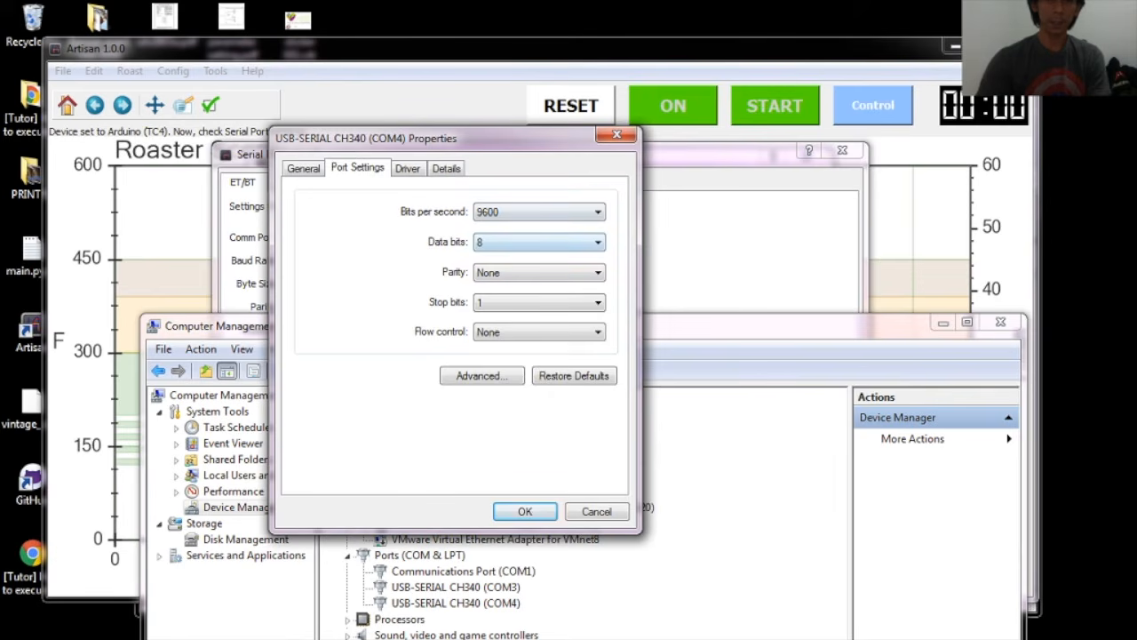
left_click(539, 212)
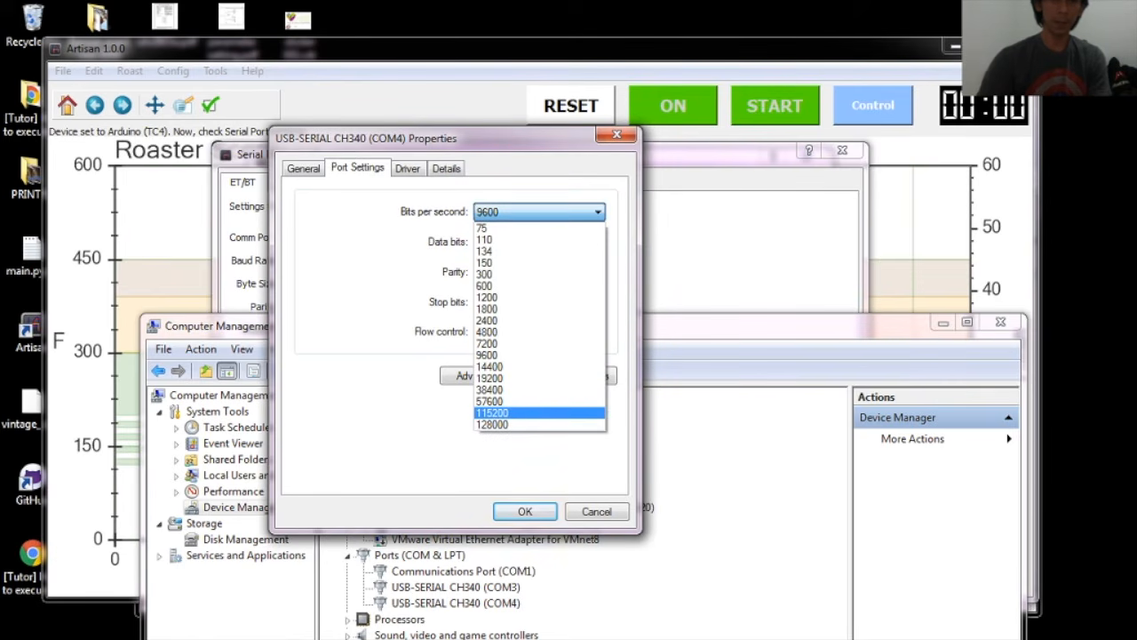
left_click(540, 413)
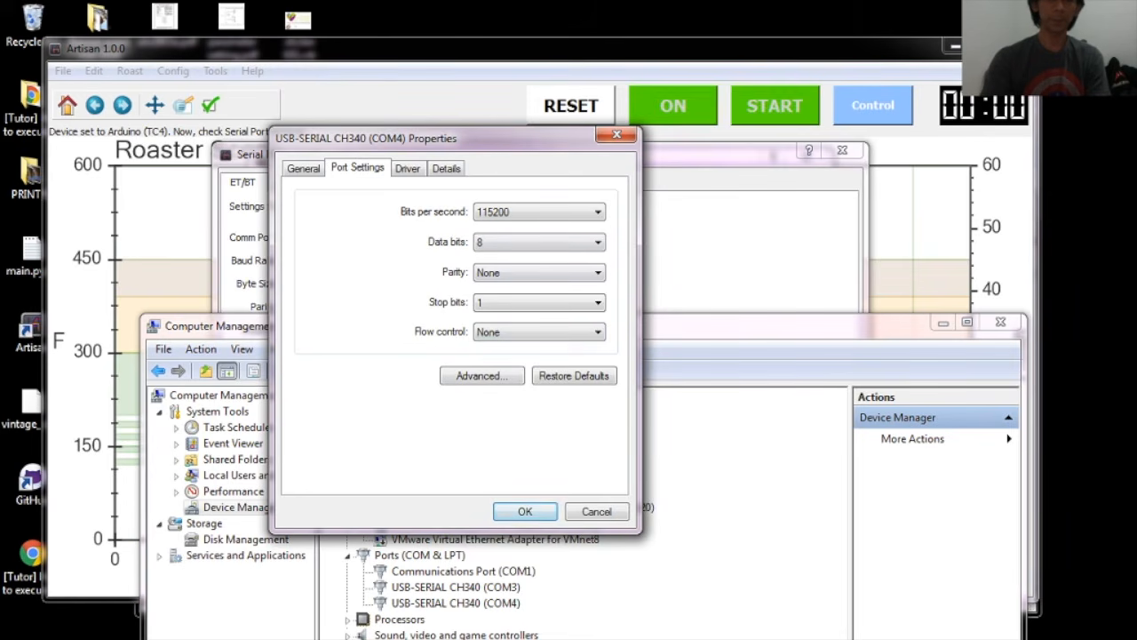
left_click(526, 511)
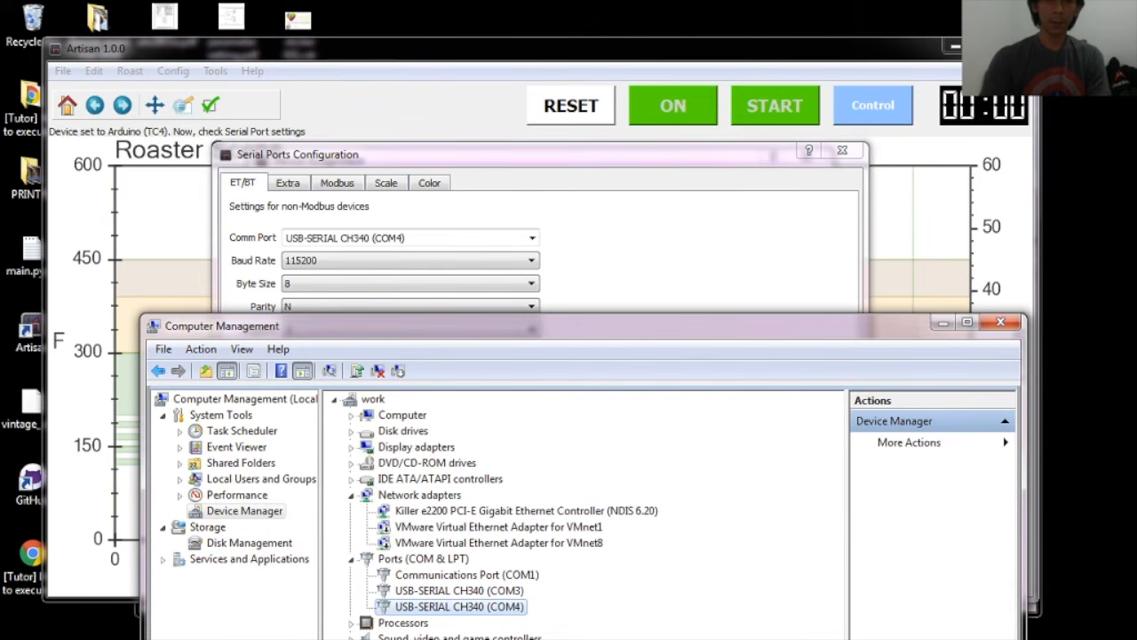
Check Artisan's non-Modbus serial settings against the COM4 port listed in Computer Management.
left_click(611, 240)
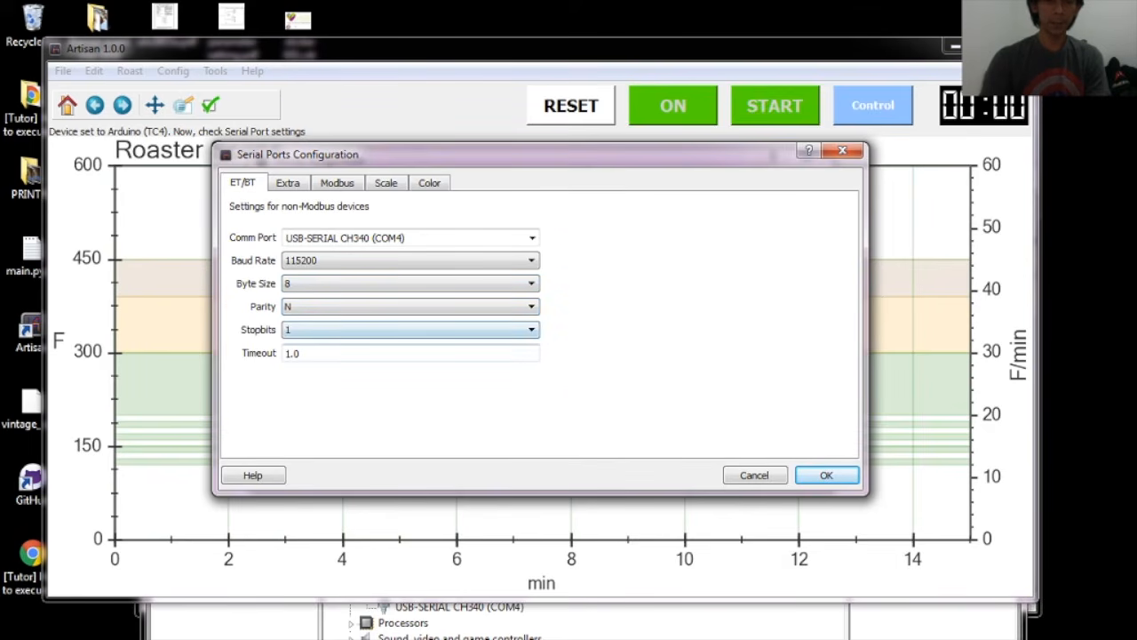
left_click(533, 622)
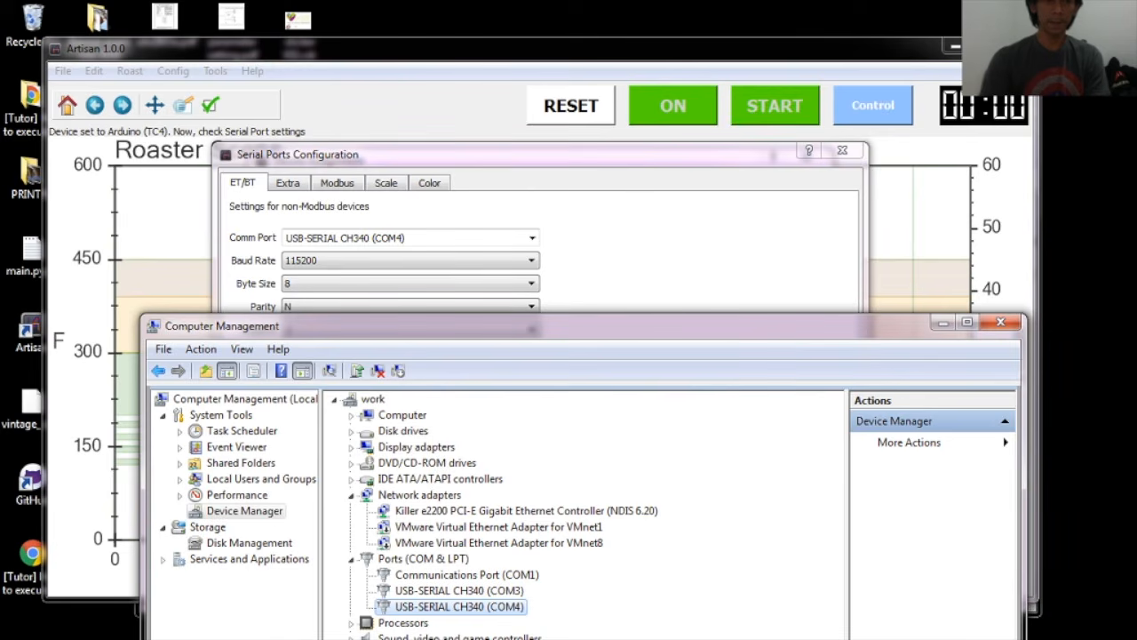
left_click(569, 220)
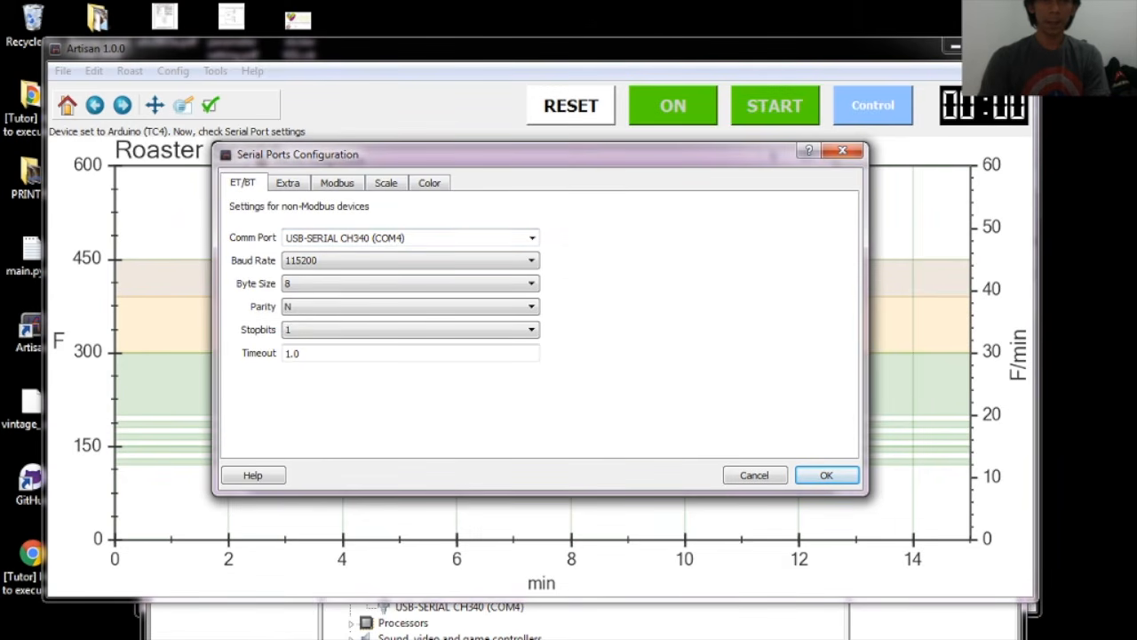
Review the Extra, Modbus, Scale and Color serial settings, keeping both the scale and color devices at None, and accept the configuration.
left_click(288, 183)
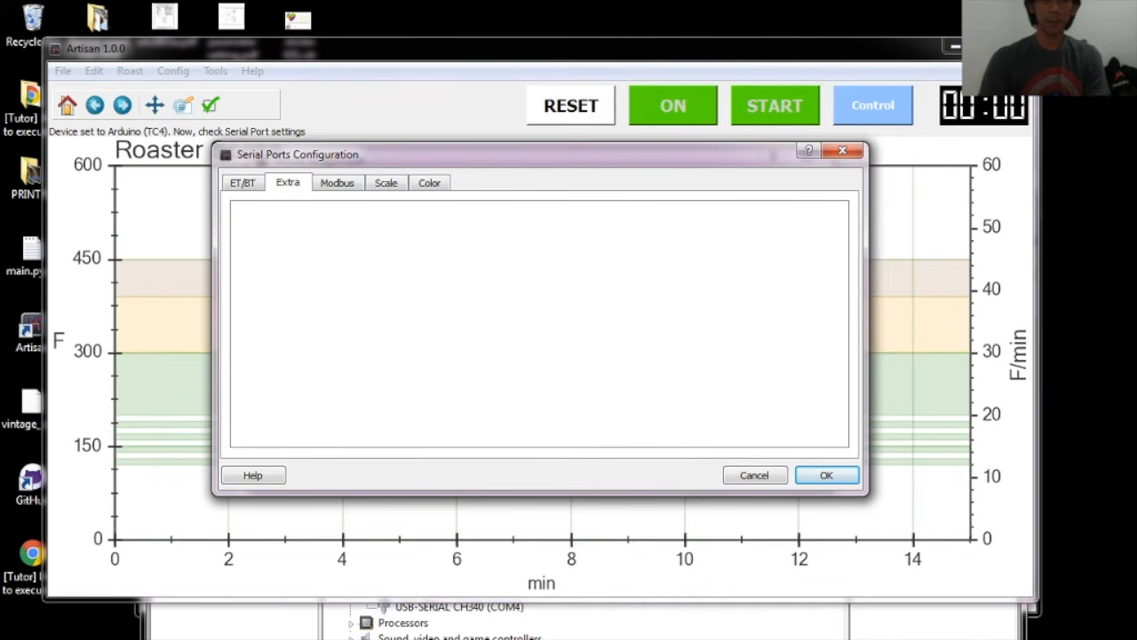
left_click(336, 182)
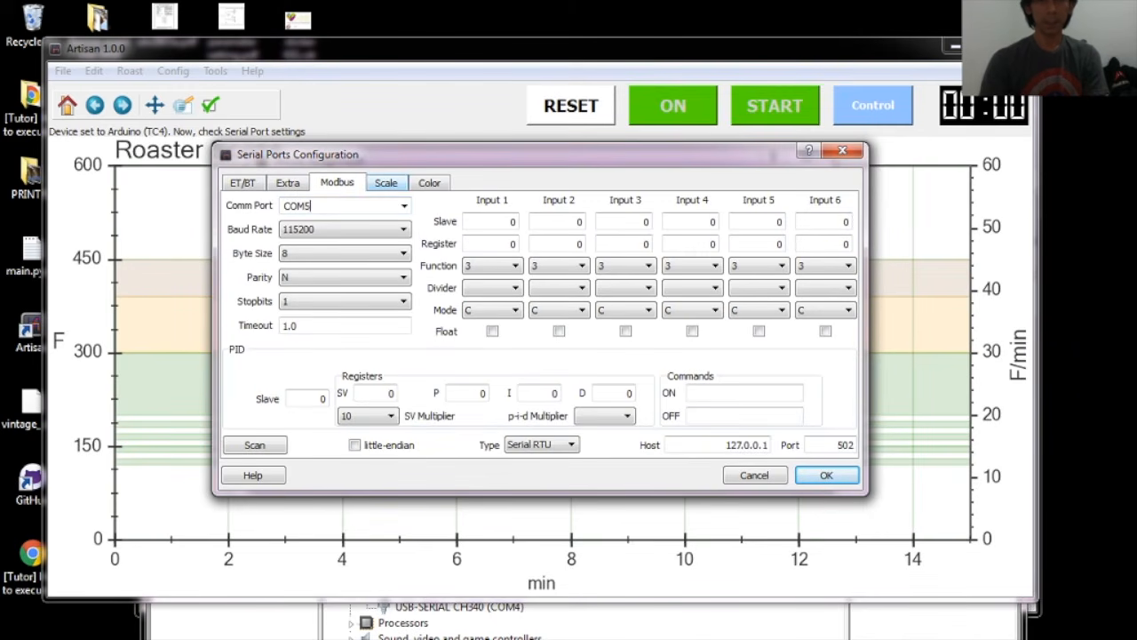
left_click(385, 182)
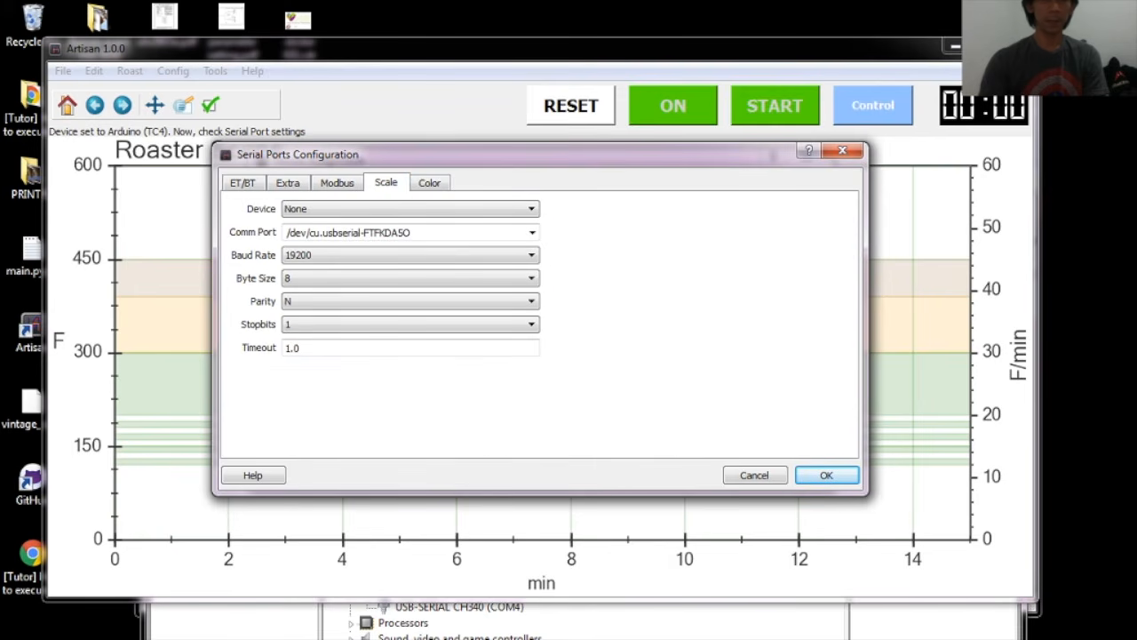
left_click(410, 209)
left_click(411, 209)
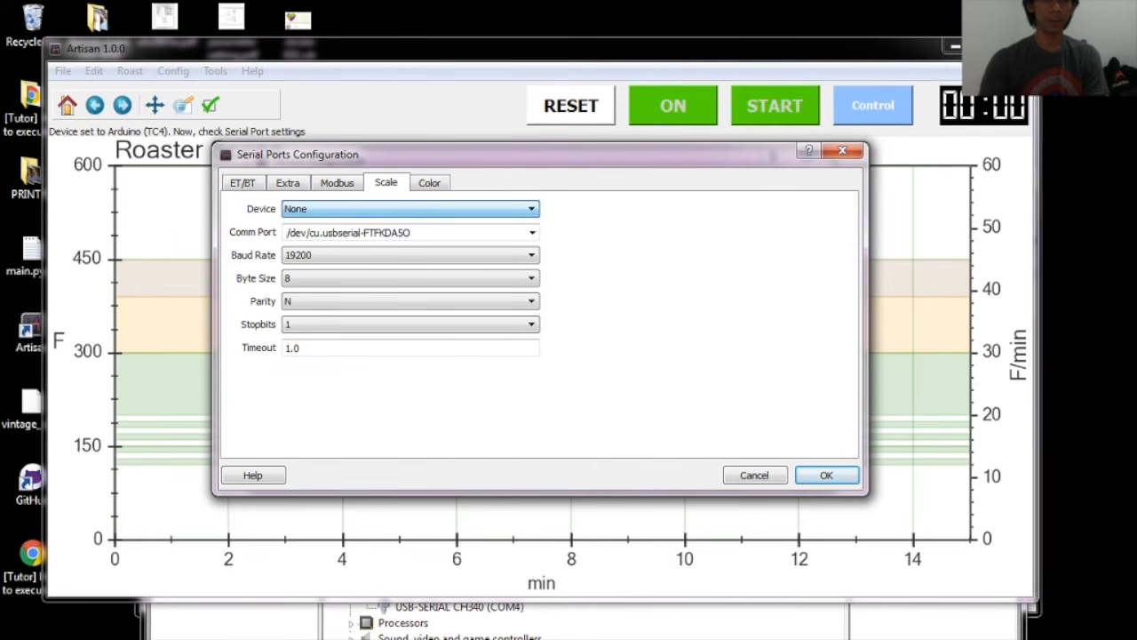
left_click(429, 182)
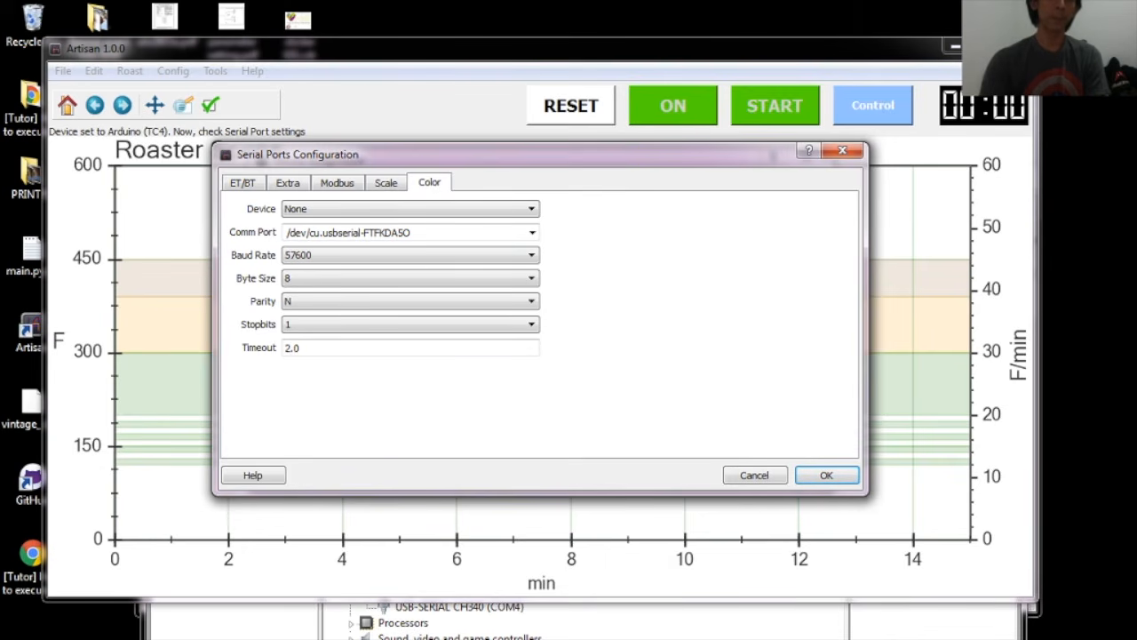
left_click(411, 209)
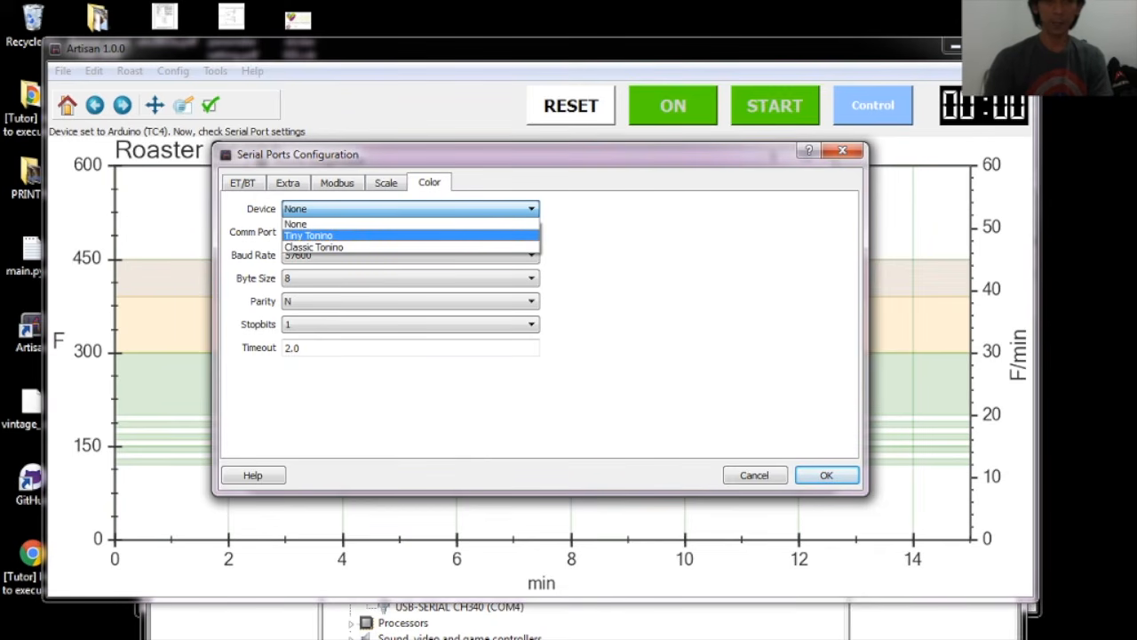
key("Escape")
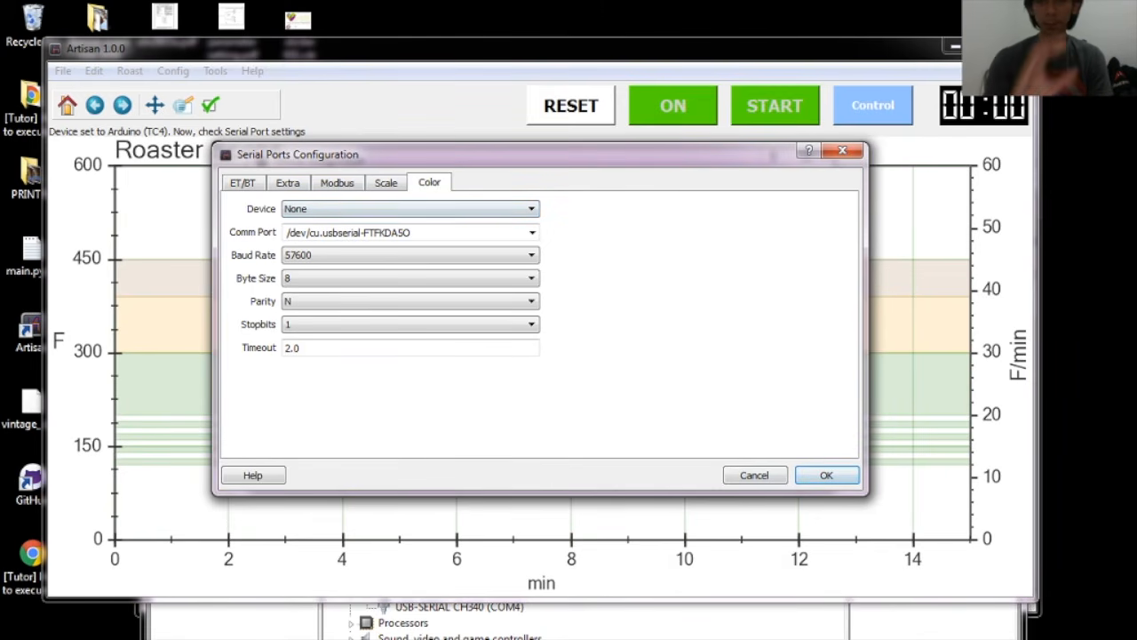
key("Return")
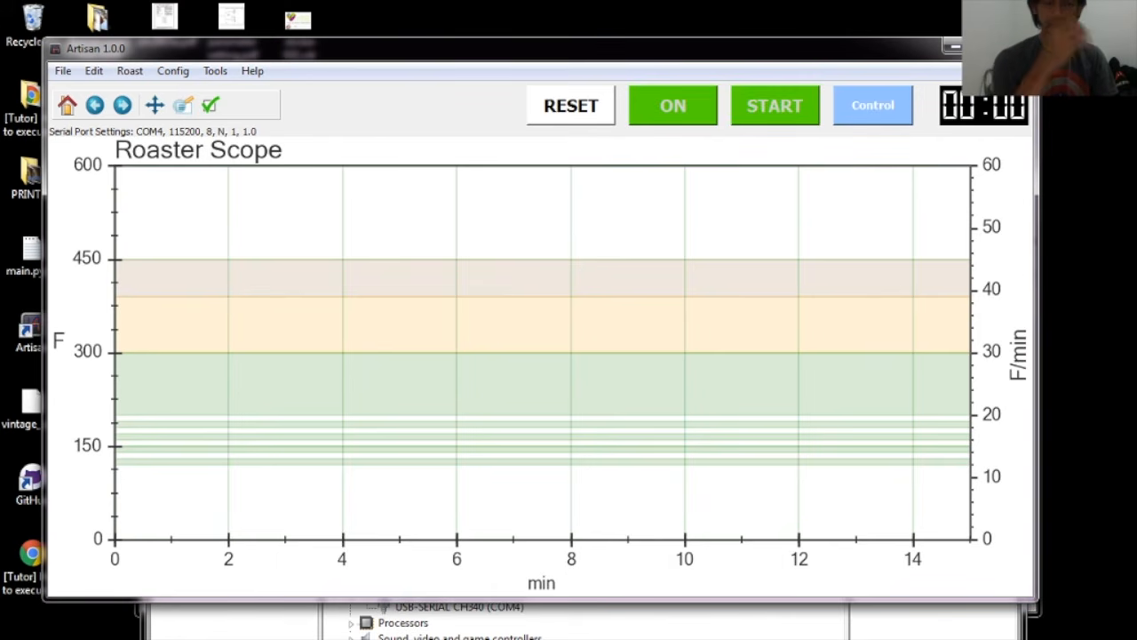
Turn on the TC4 connection, record the ET and BT temperature curves for about two minutes, and stop the recording.
left_click(673, 105)
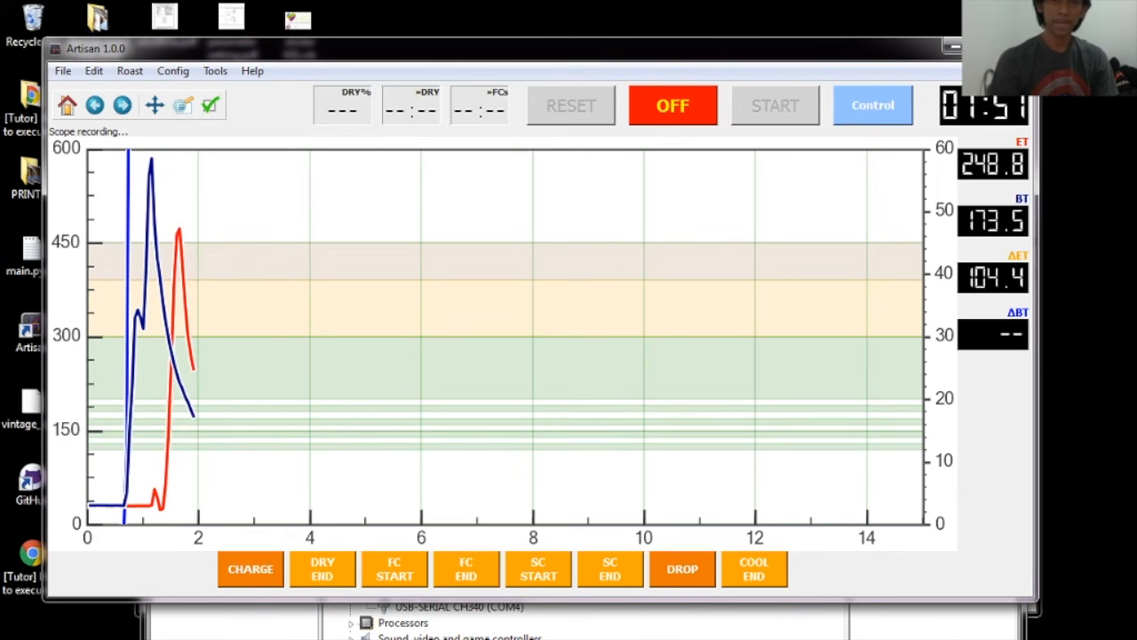
left_click(672, 105)
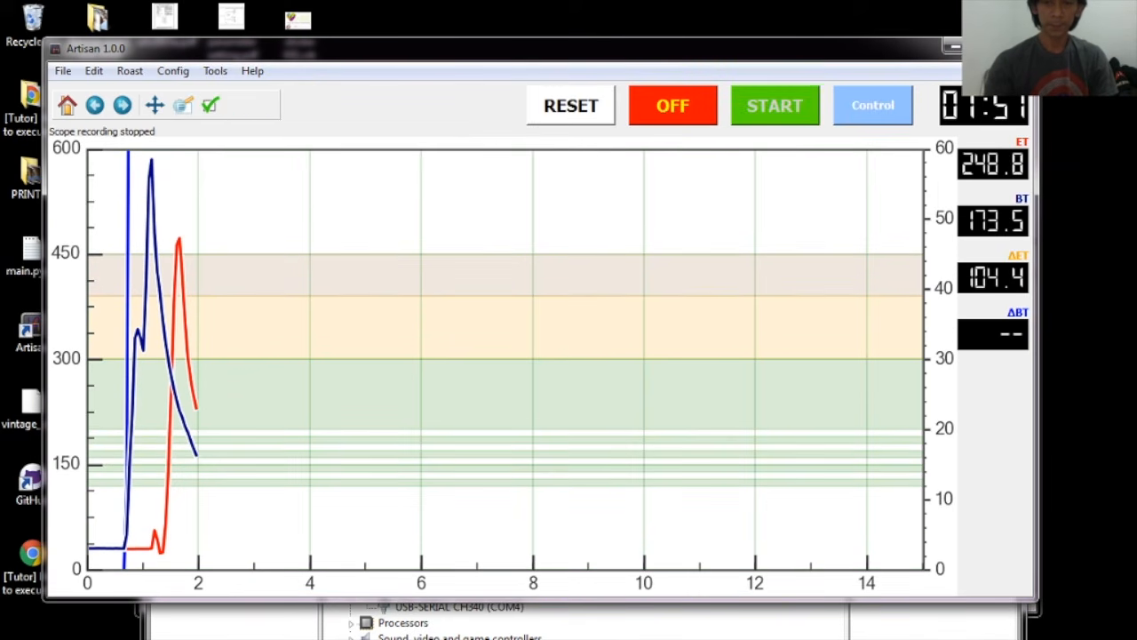